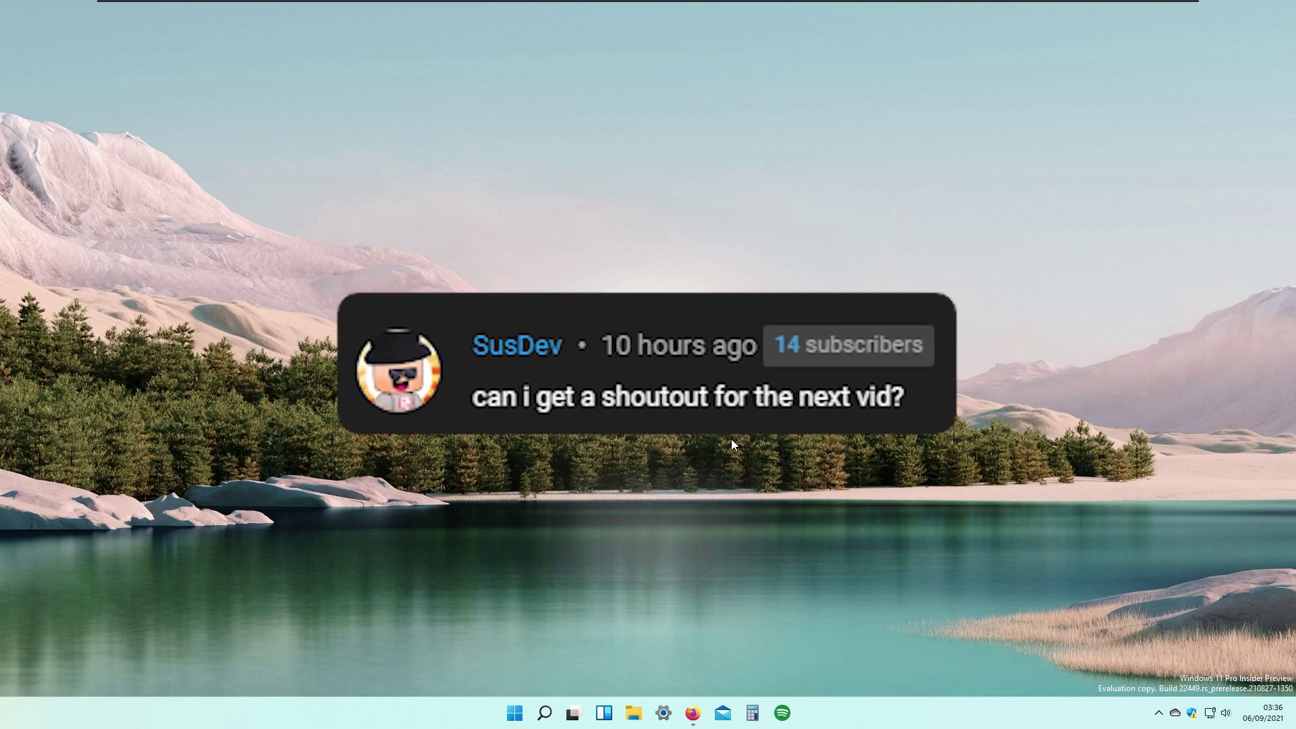
Step: Bring the GitHub taskbar-groups repository to the front and scroll through its README
mouse_move(694, 712)
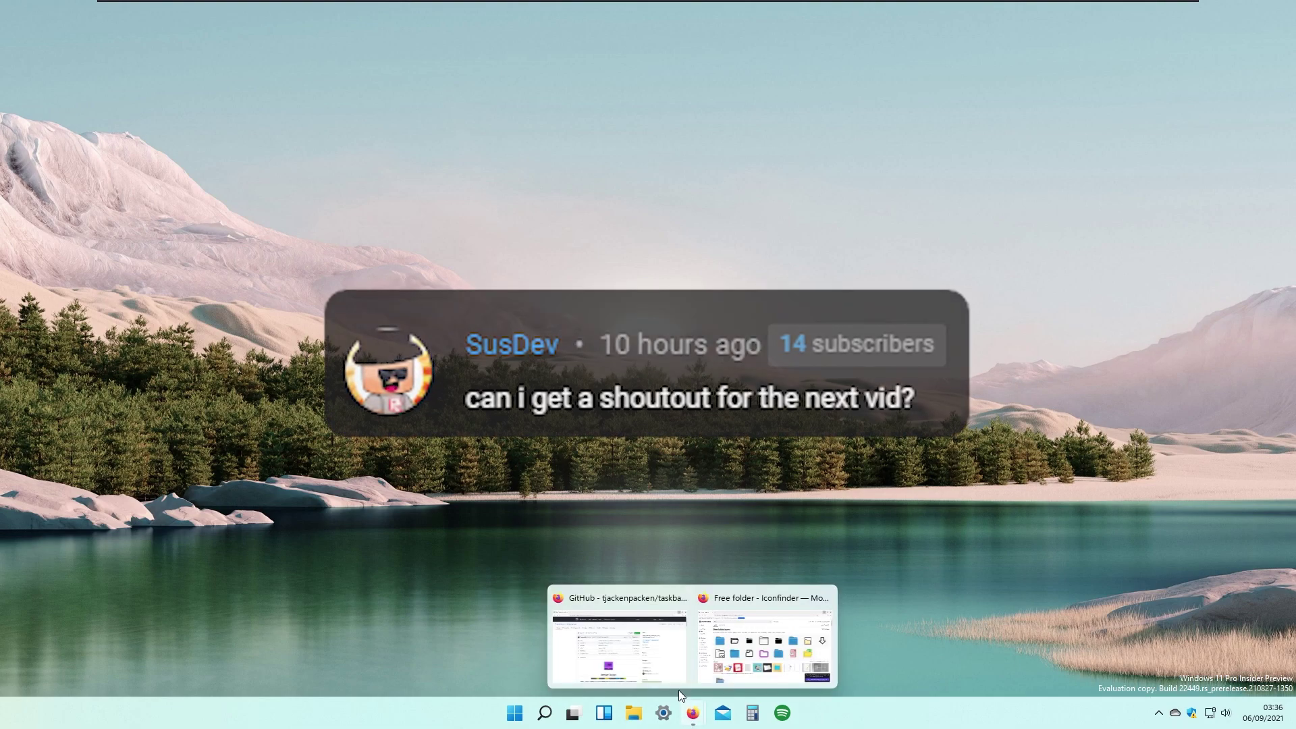
click(643, 641)
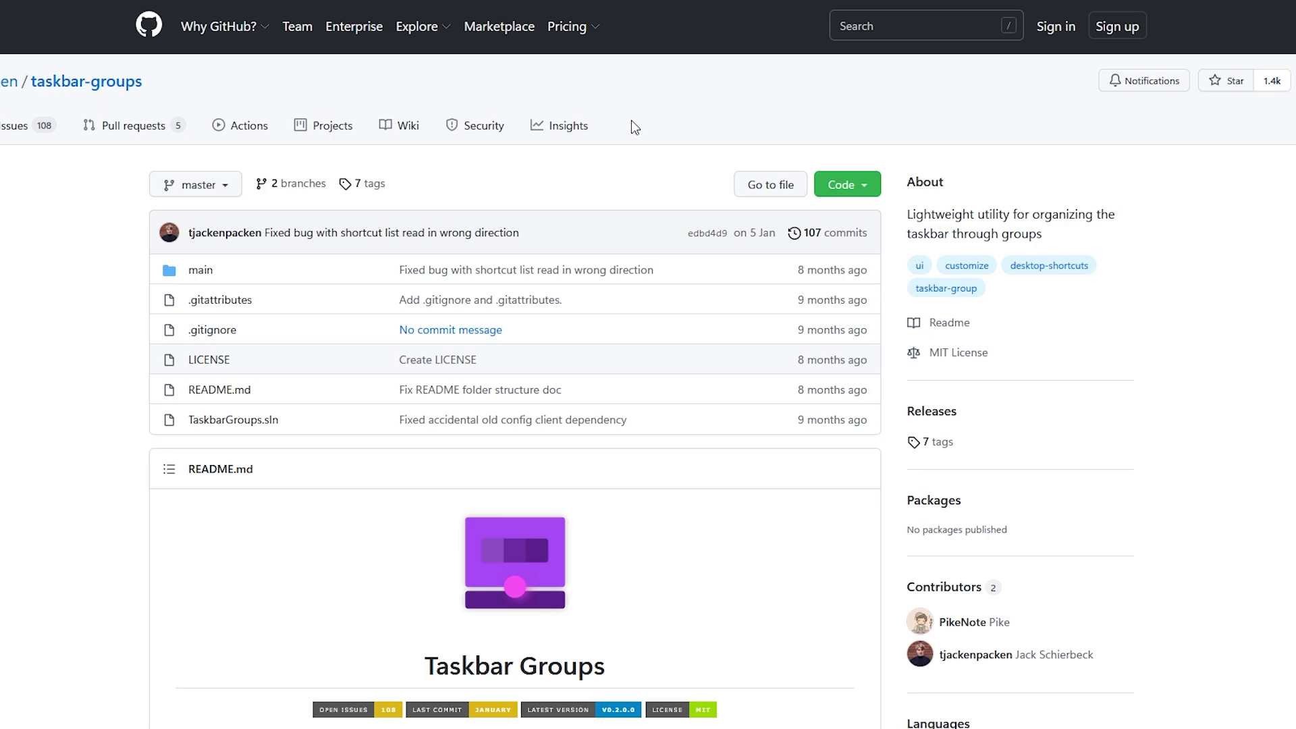
scroll(515, 293, down, 7)
scroll(534, 289, up, 5)
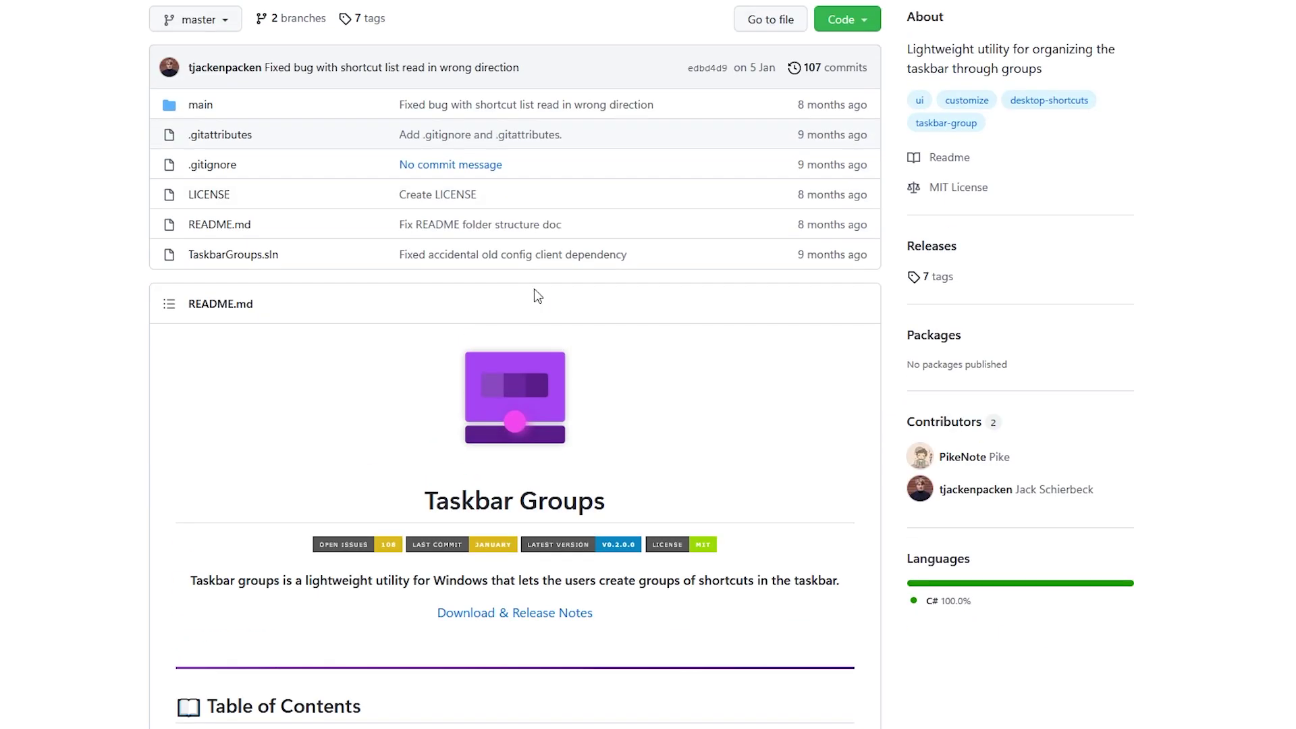
scroll(352, 309, down, 2)
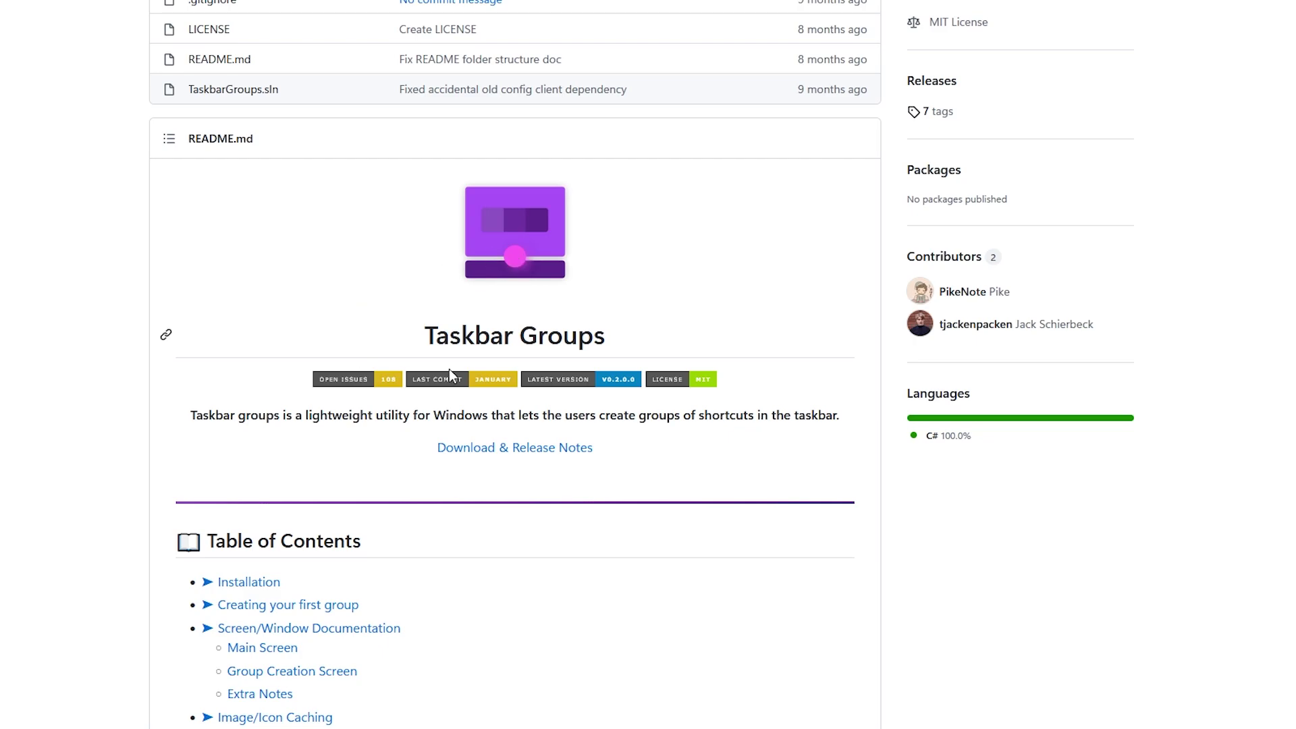
scroll(750, 292, up, 1)
scroll(751, 292, up, 1)
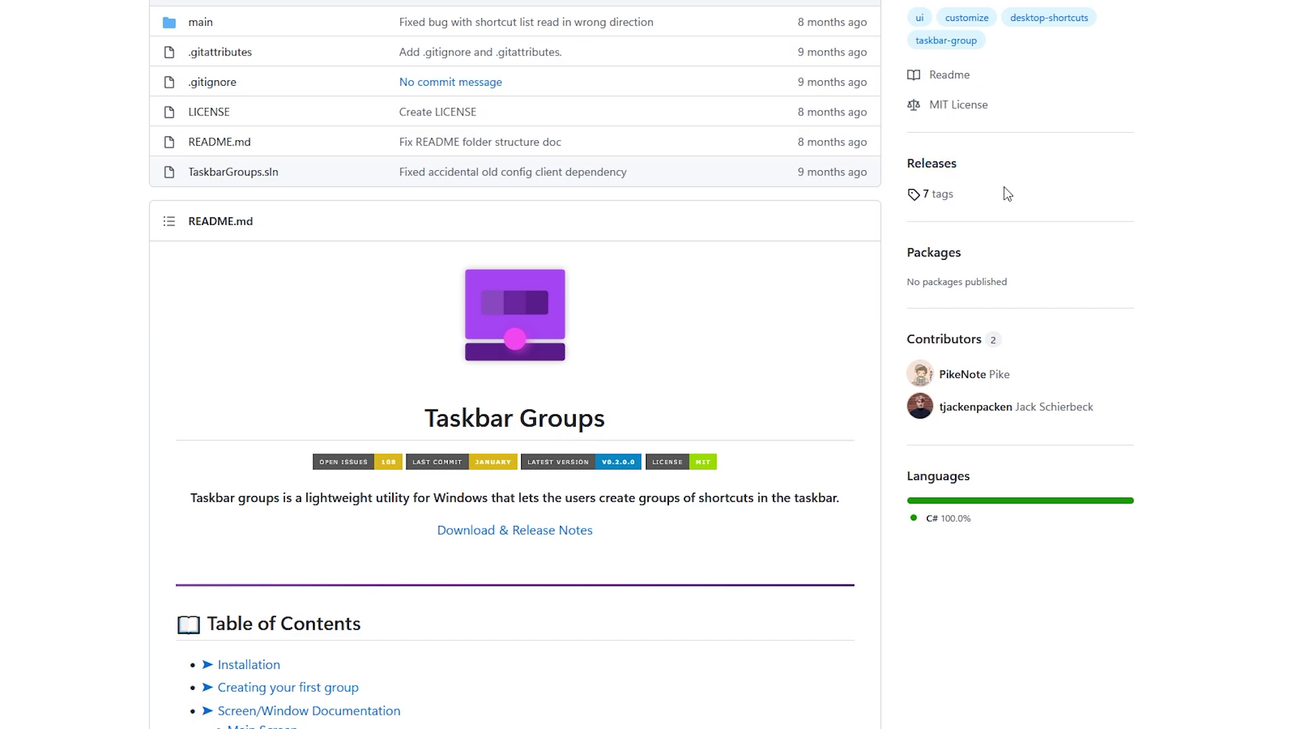
Step: Open the taskbar-groups Releases and expand the v0.2.0.0 assets listing TaskbarGroups.zip
click(953, 168)
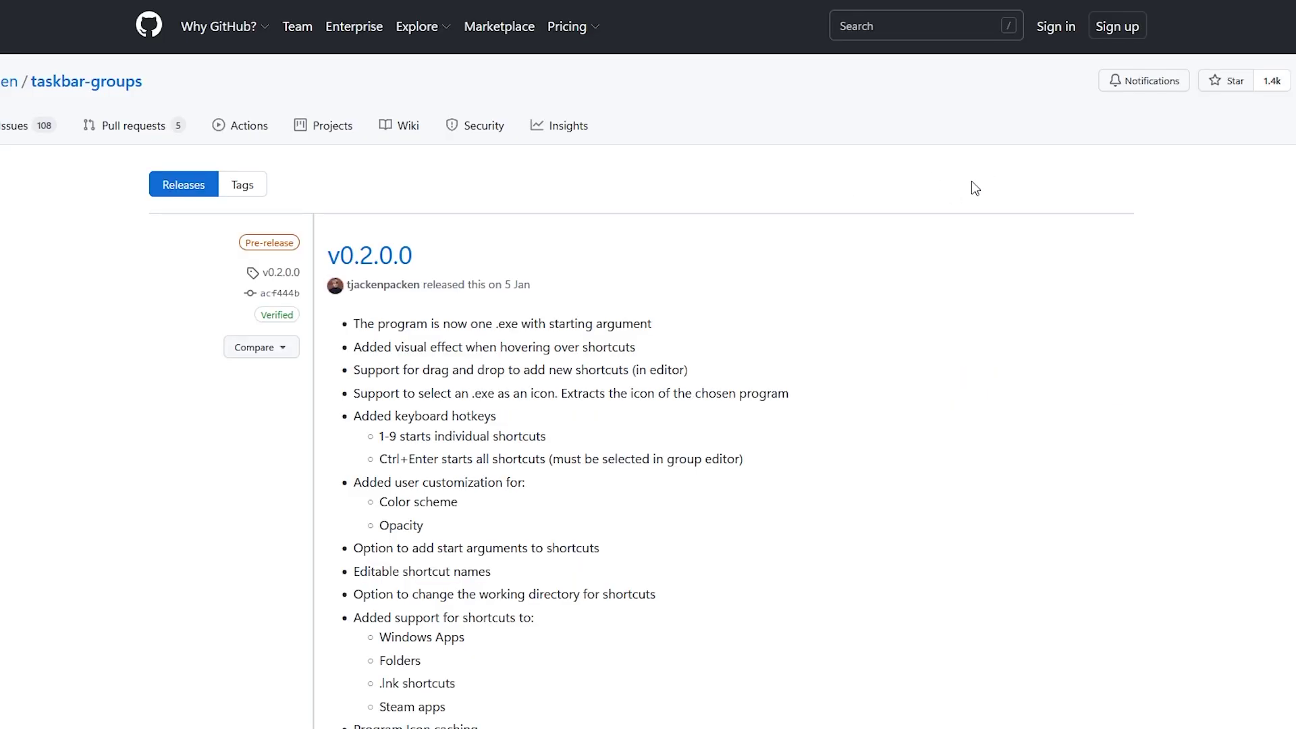
scroll(972, 185, down, 2)
scroll(729, 196, up, 2)
scroll(796, 209, down, 2)
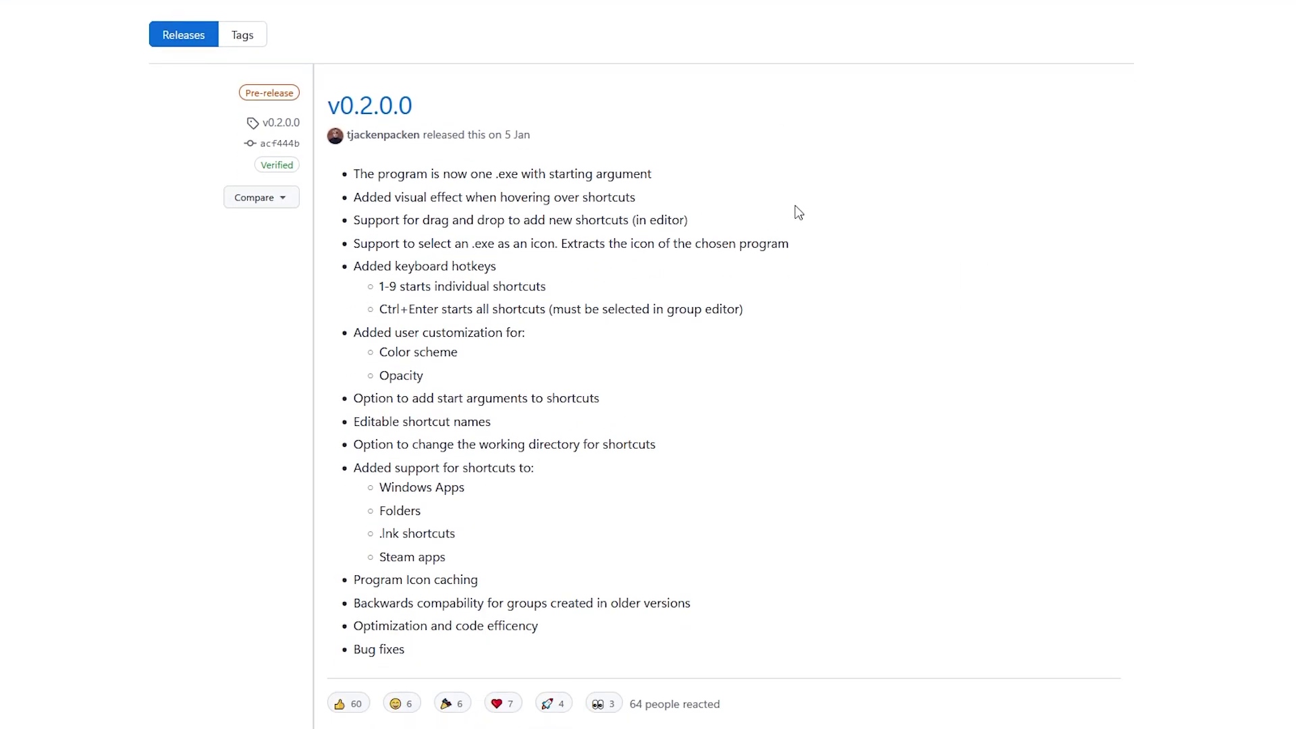
scroll(865, 229, up, 1)
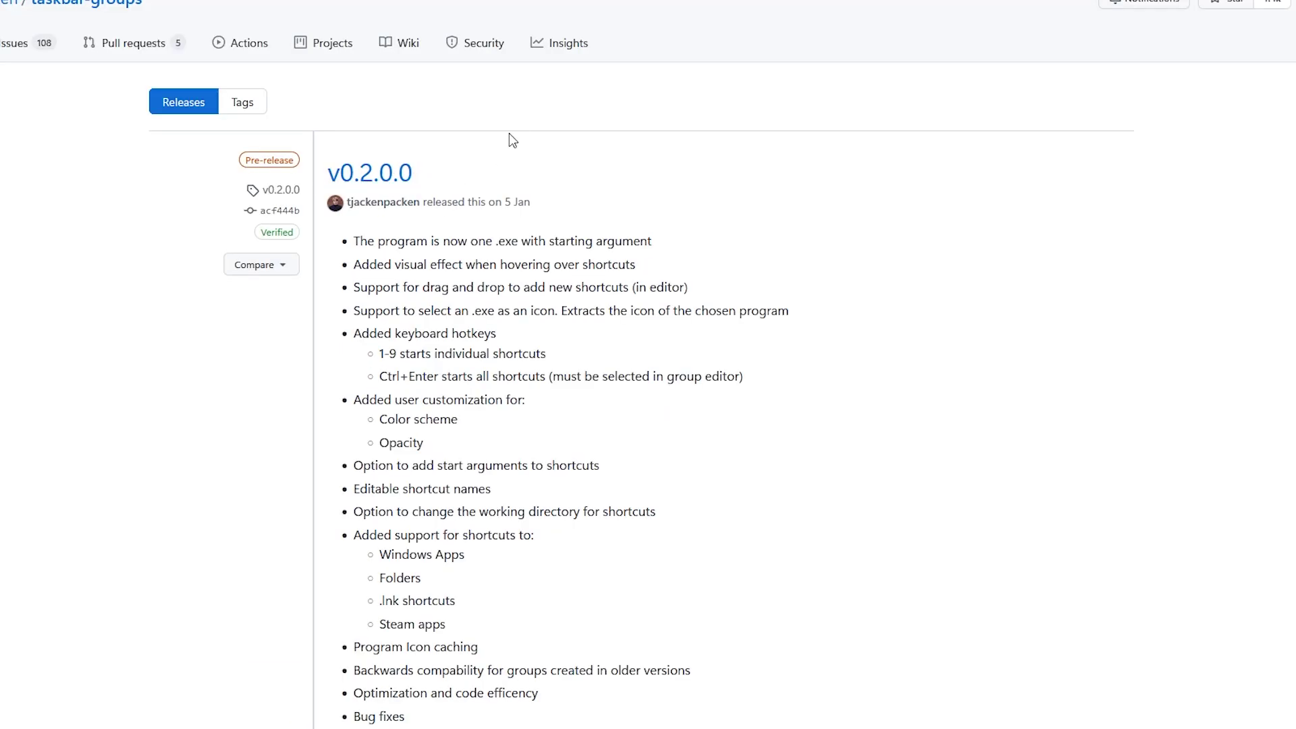
scroll(500, 337, down, 5)
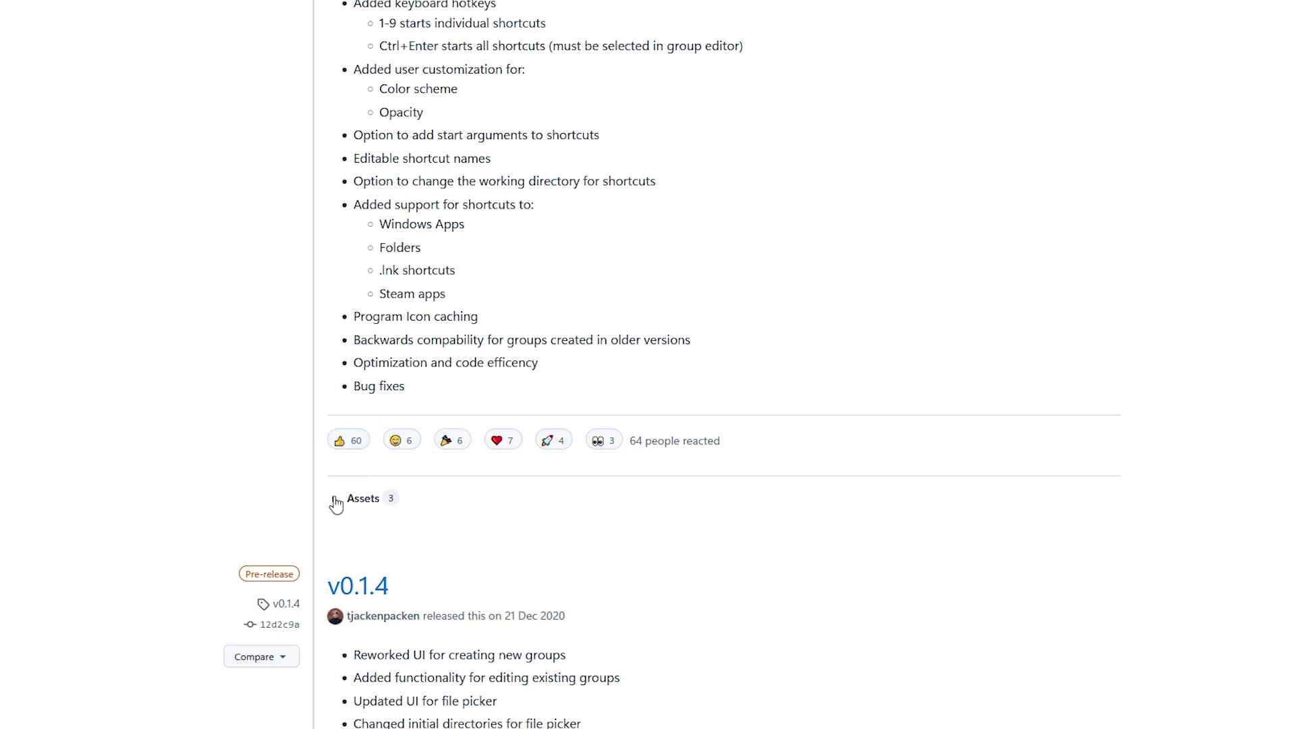
click(335, 502)
scroll(472, 459, down, 1)
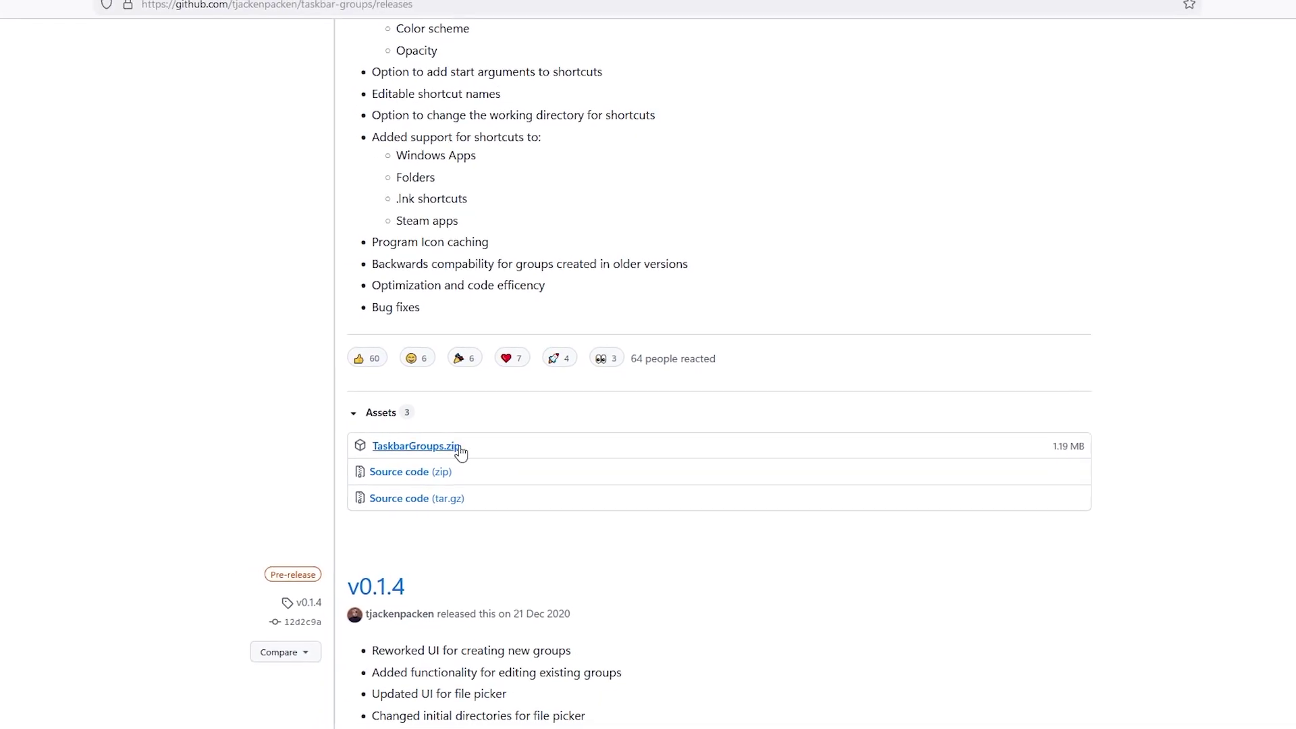
Step: Minimise the browser and open Local Disk (C:) in File Explorer
click(1218, 12)
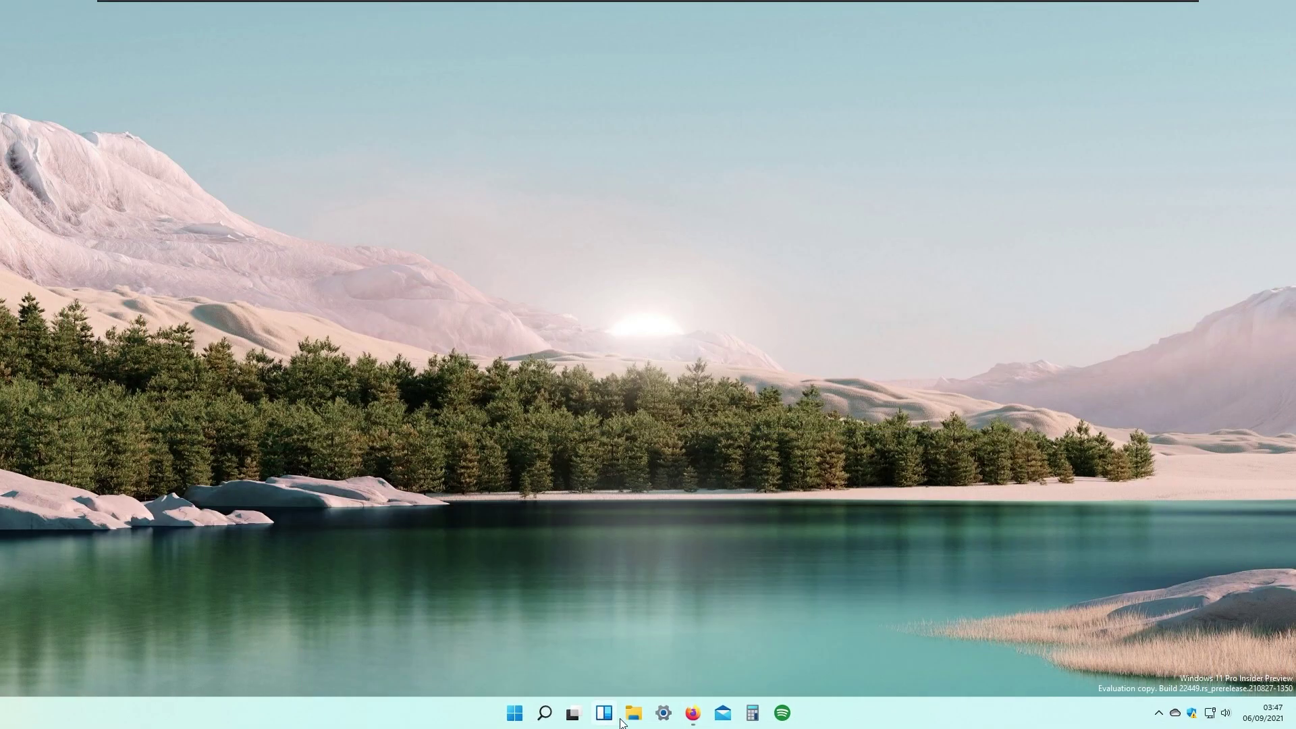
key(super+e)
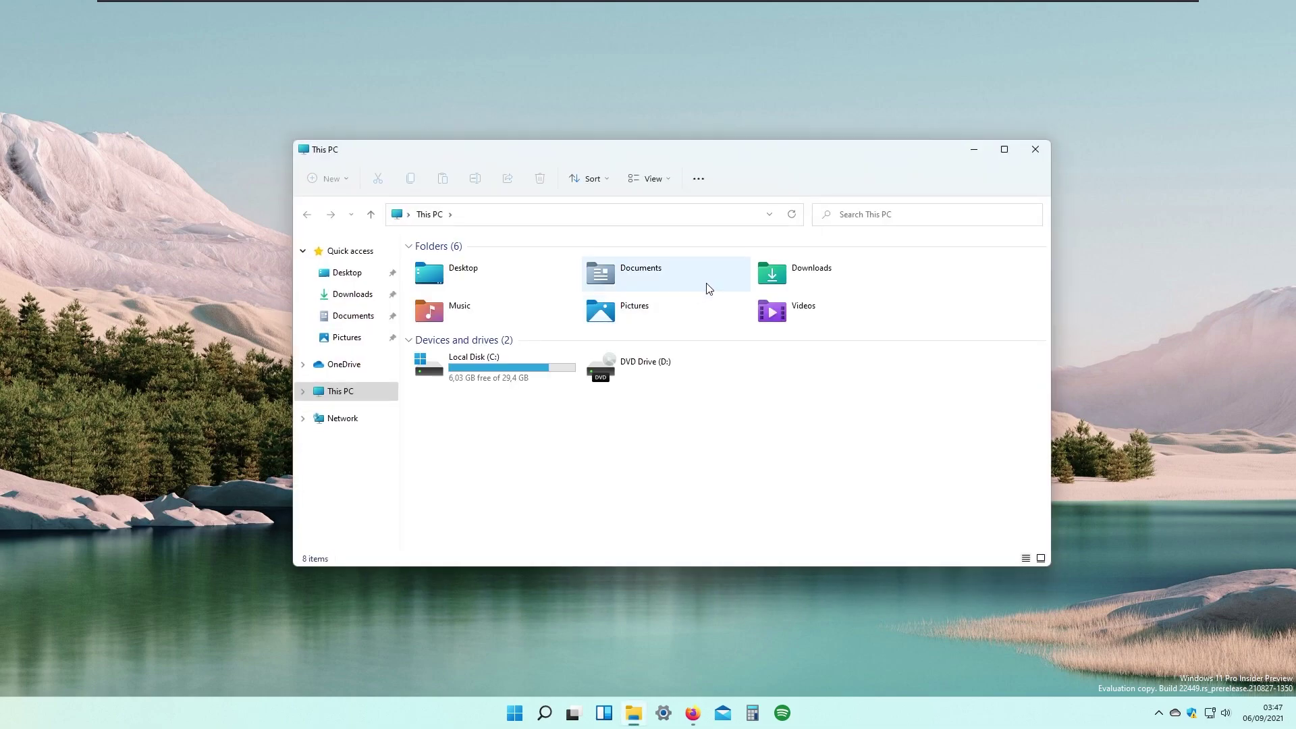
double_click(807, 274)
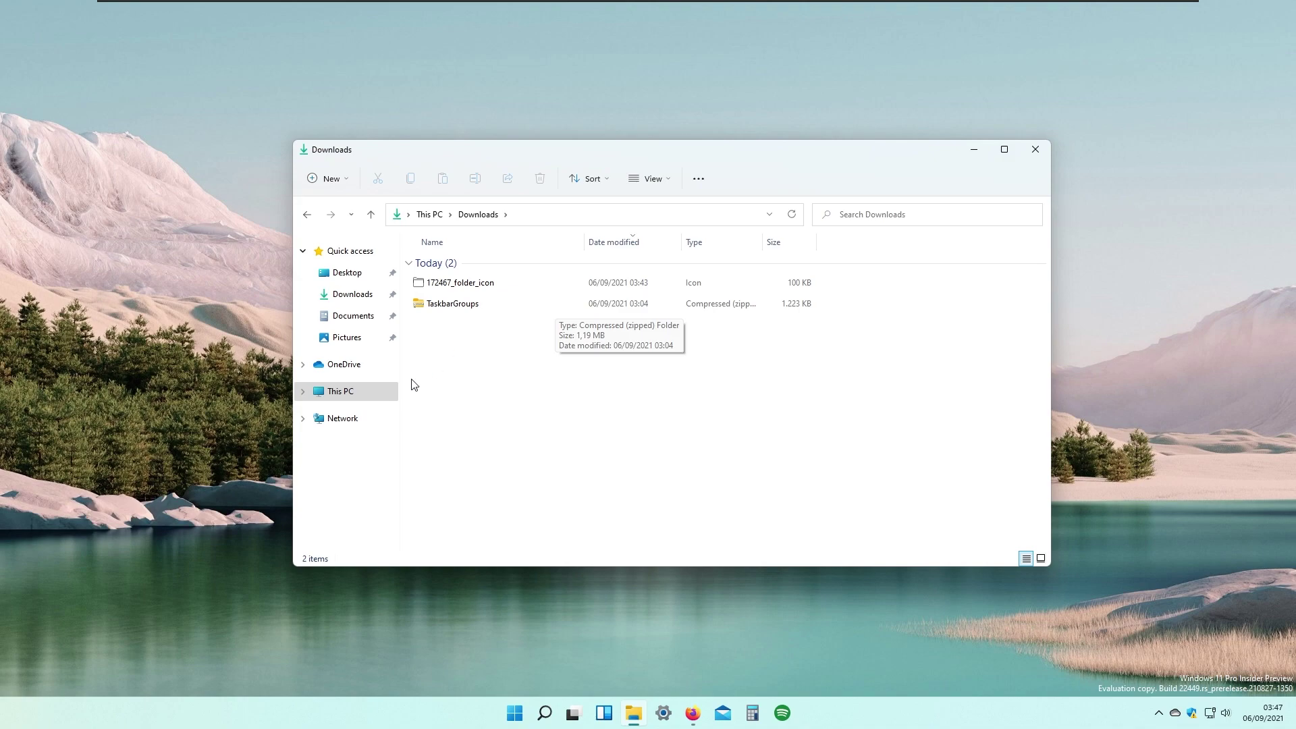
click(345, 391)
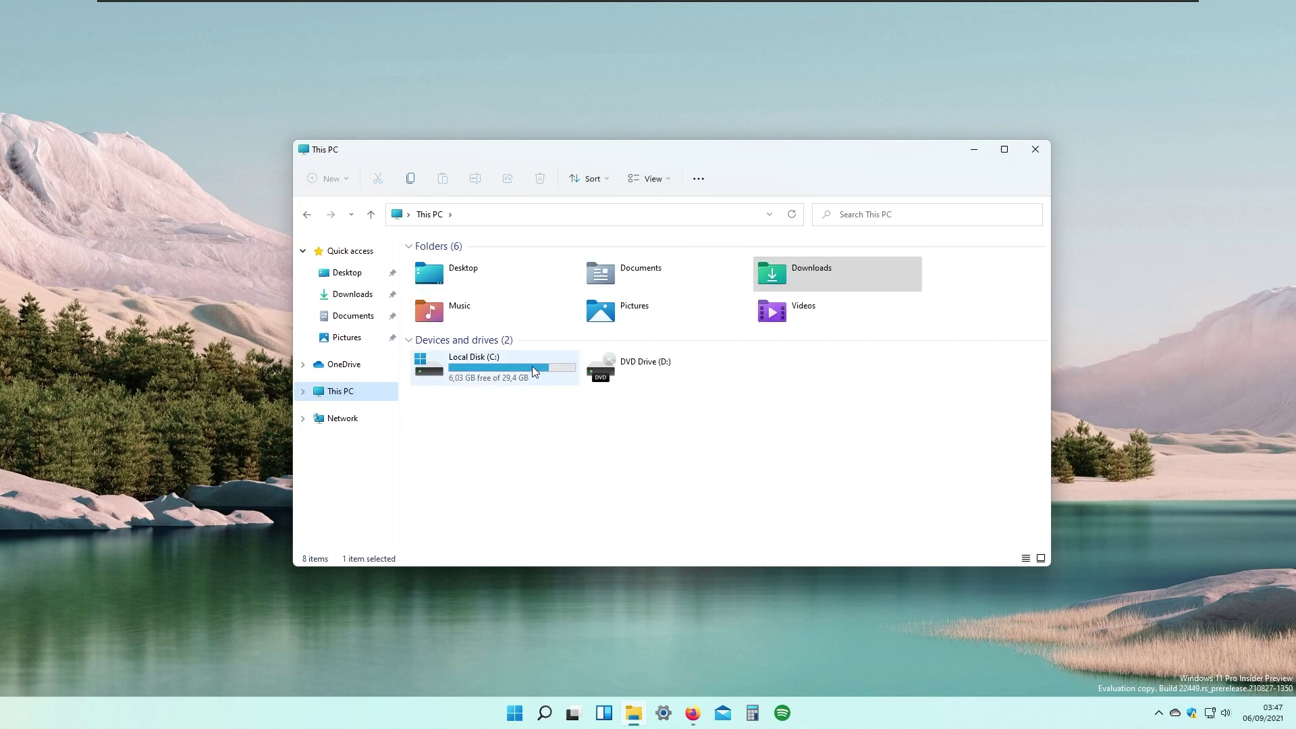
double_click(532, 366)
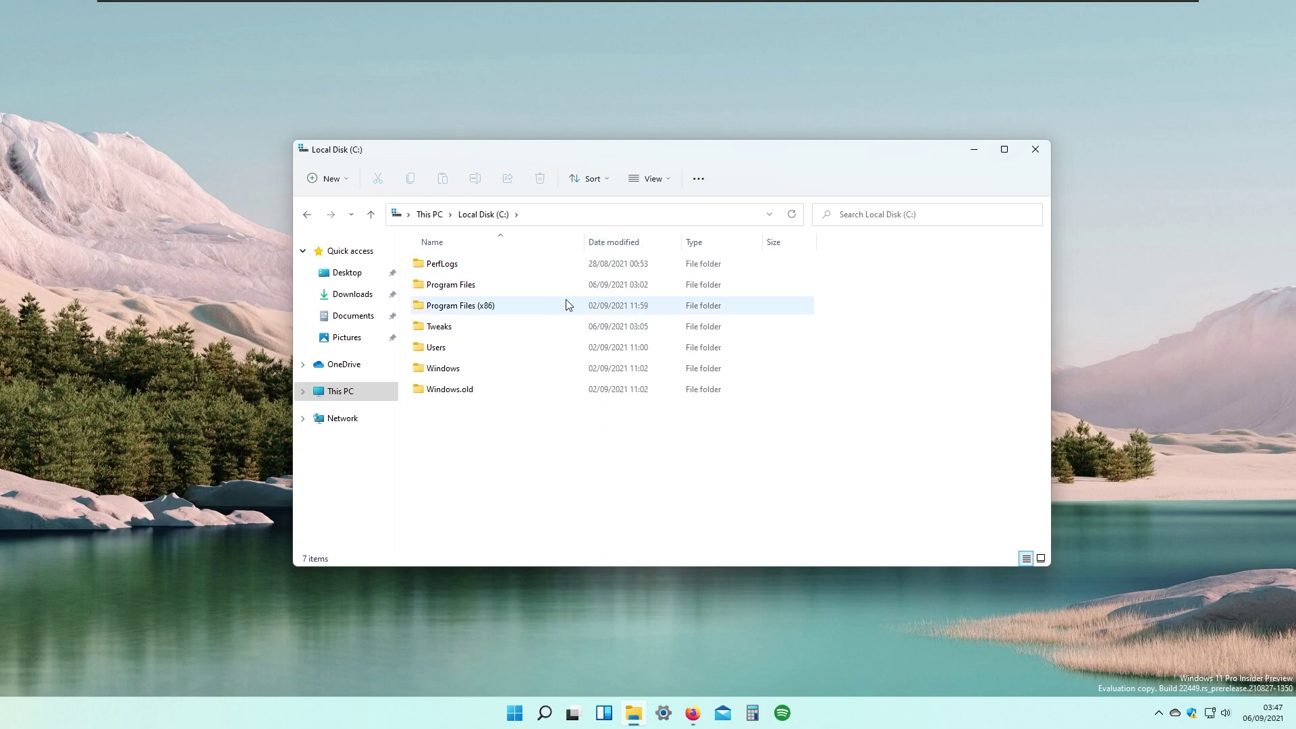
Step: Go into Tweaks > TaskbarGroups > TaskbarGroups and select the TaskbarGroups application
click(476, 330)
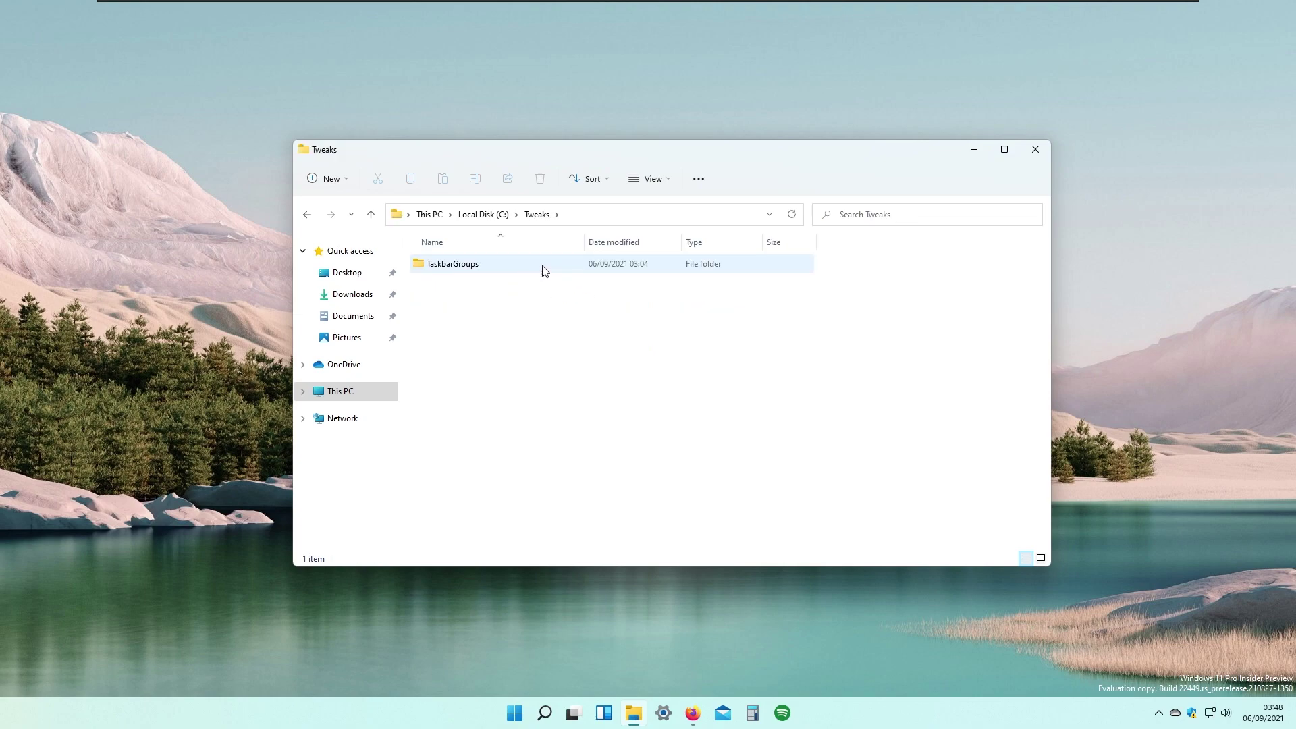
double_click(542, 268)
double_click(559, 269)
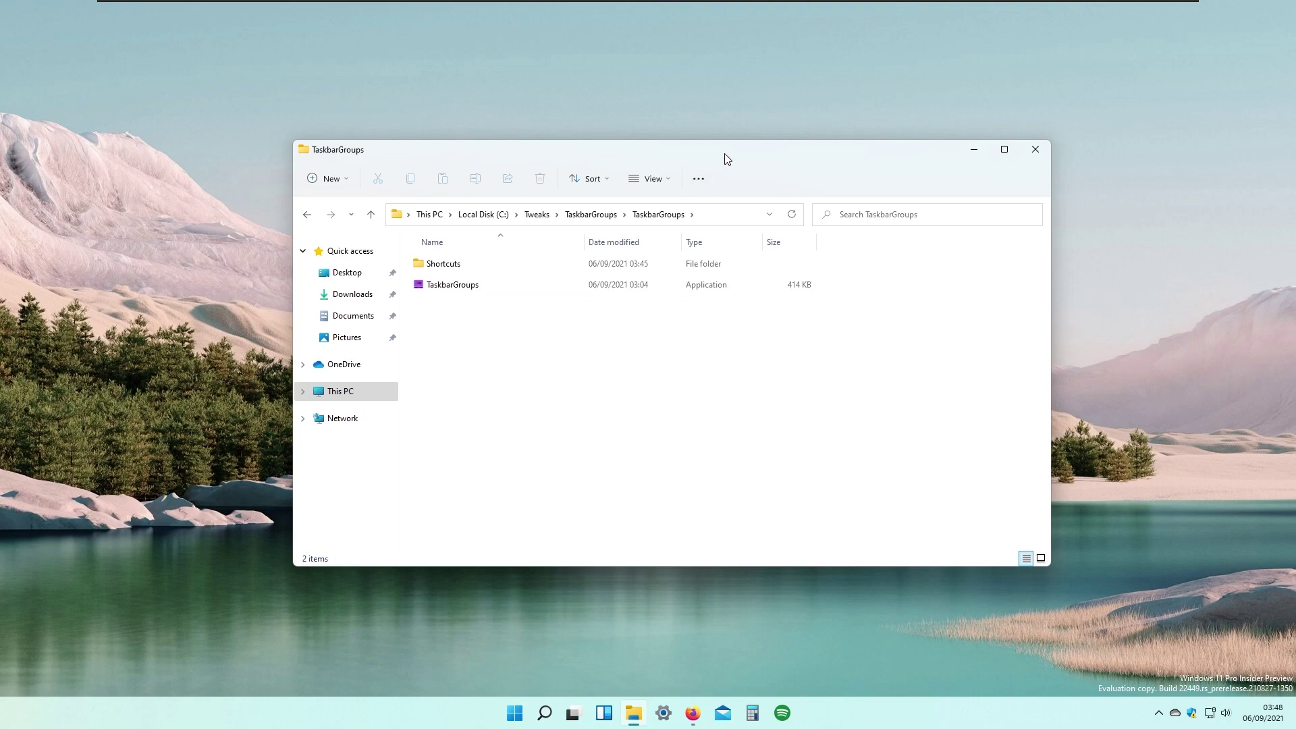
drag(724, 154, 743, 156)
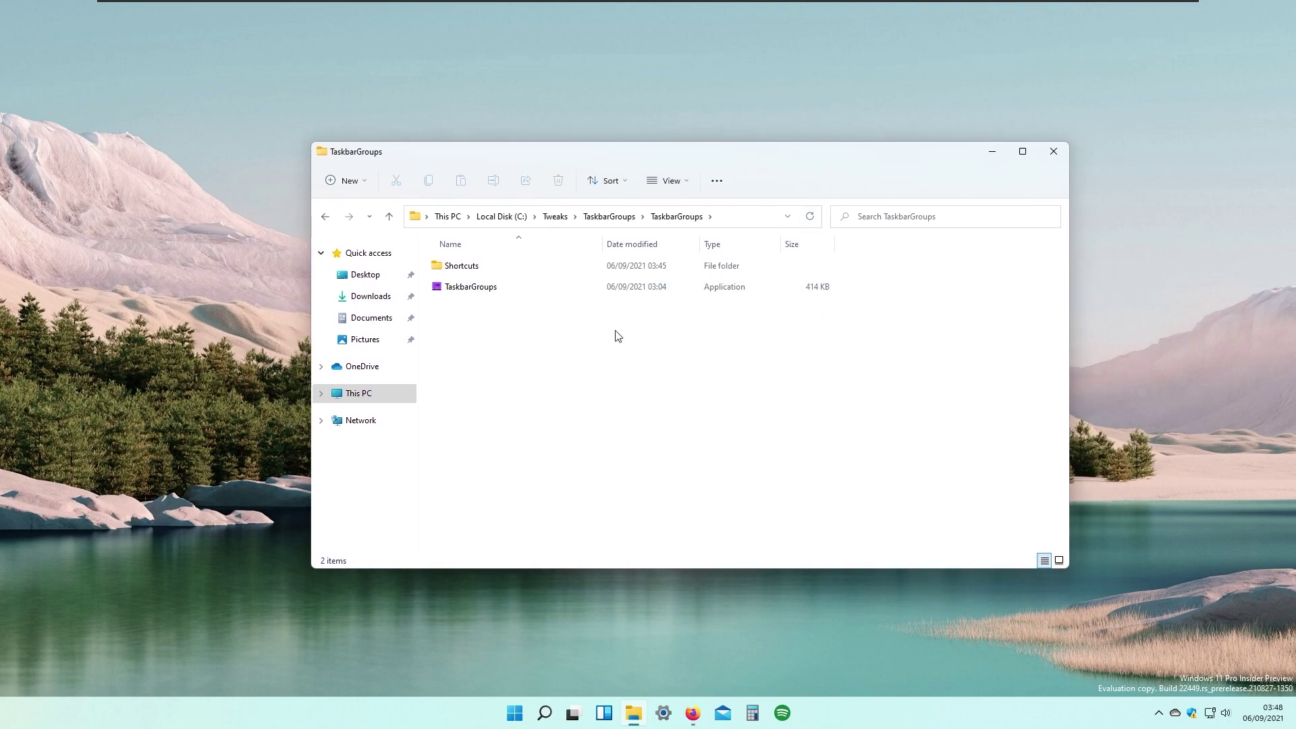
drag(615, 158, 593, 147)
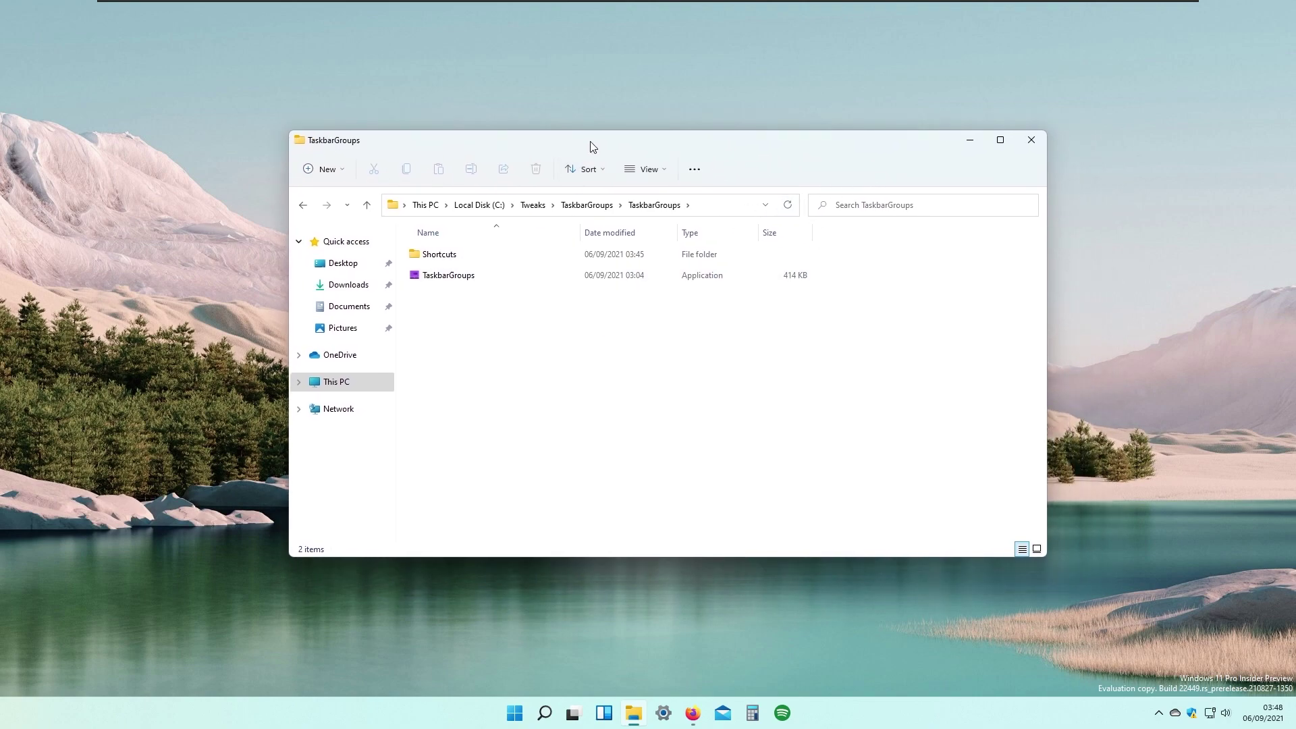
click(508, 274)
Step: Launch TaskbarGroups, start a new group, and add Firefox and Microsoft Edge shortcuts
double_click(507, 275)
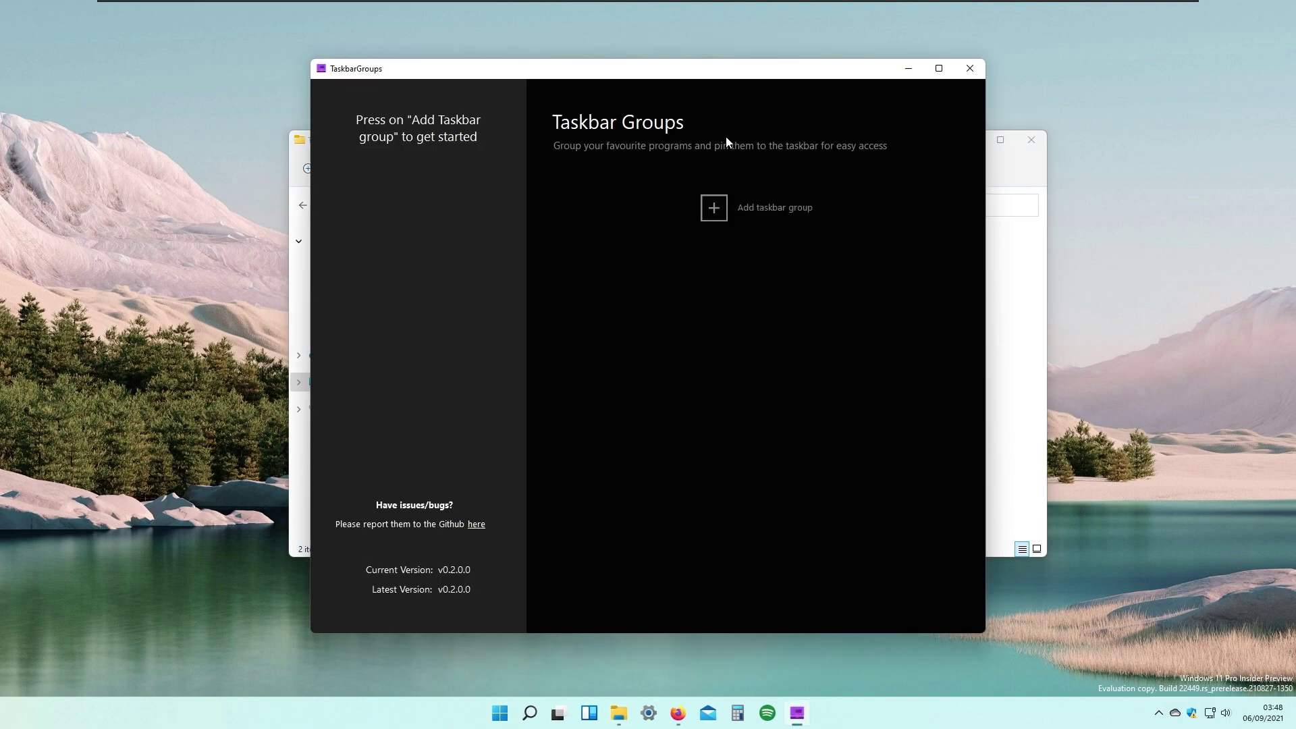
click(763, 208)
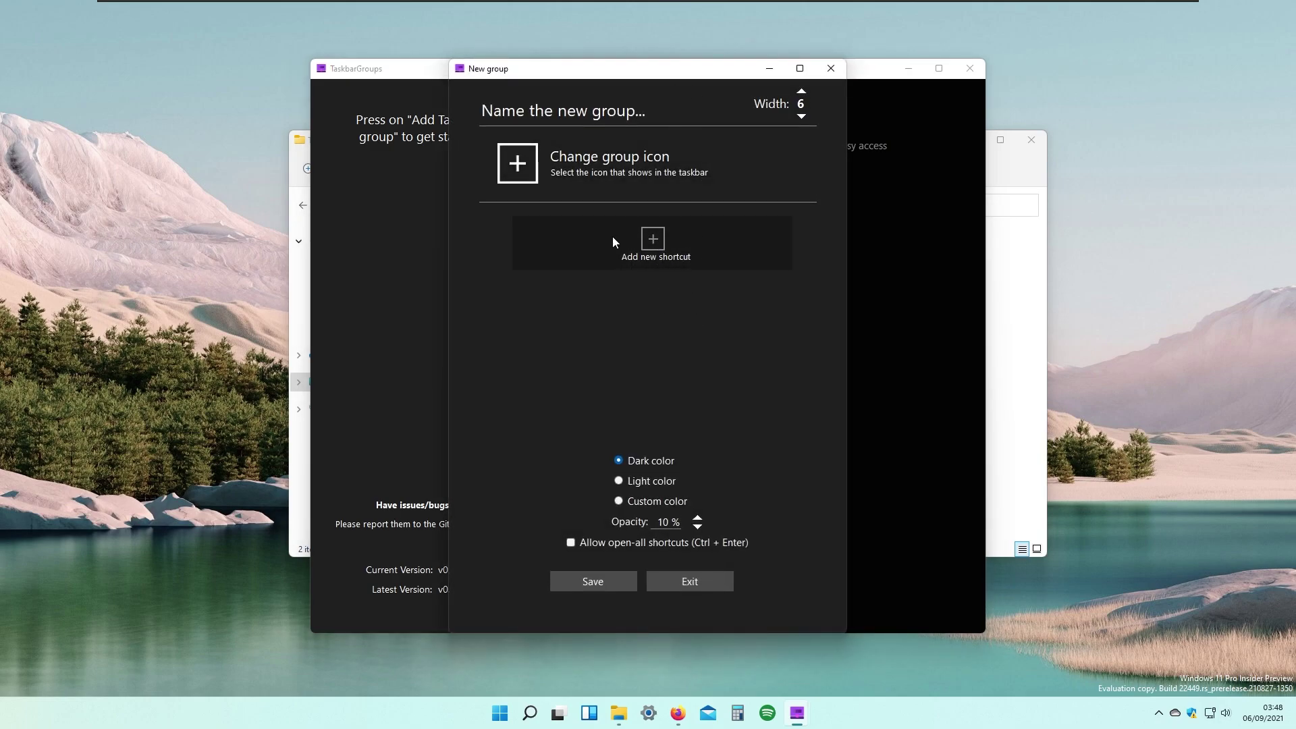
click(707, 243)
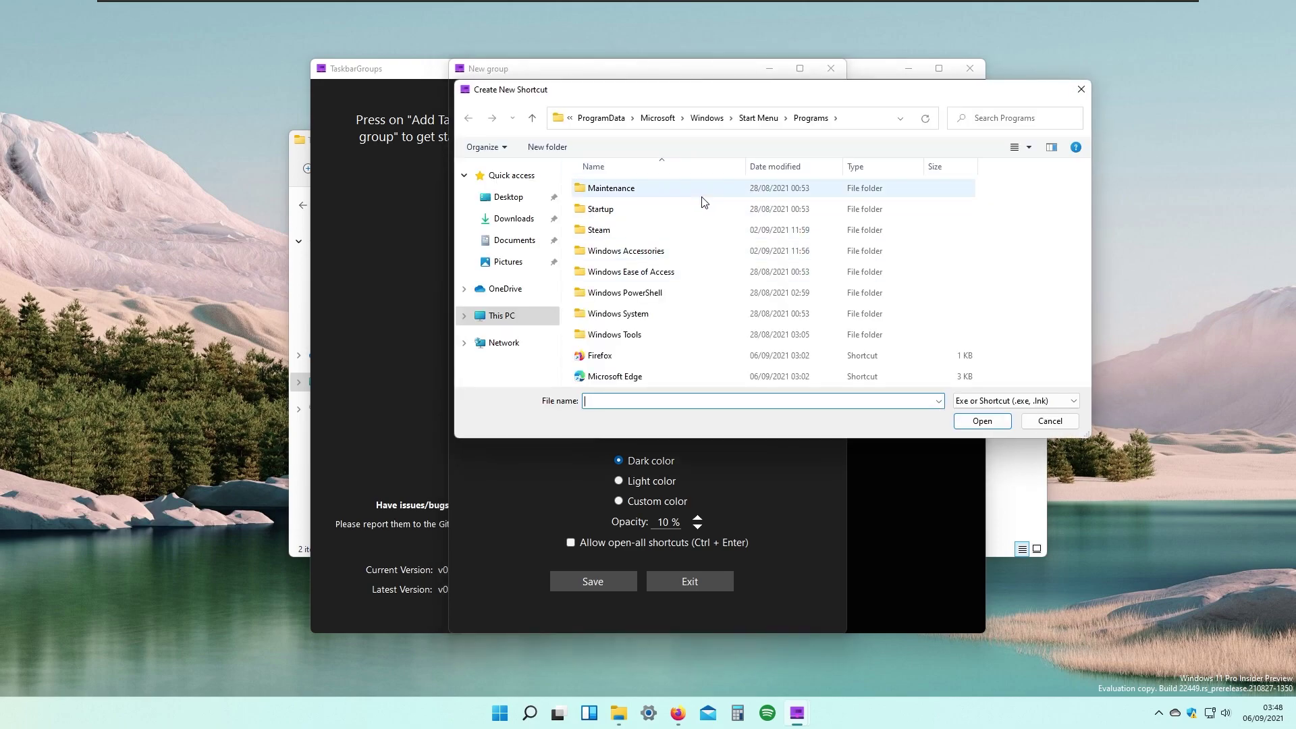
click(645, 357)
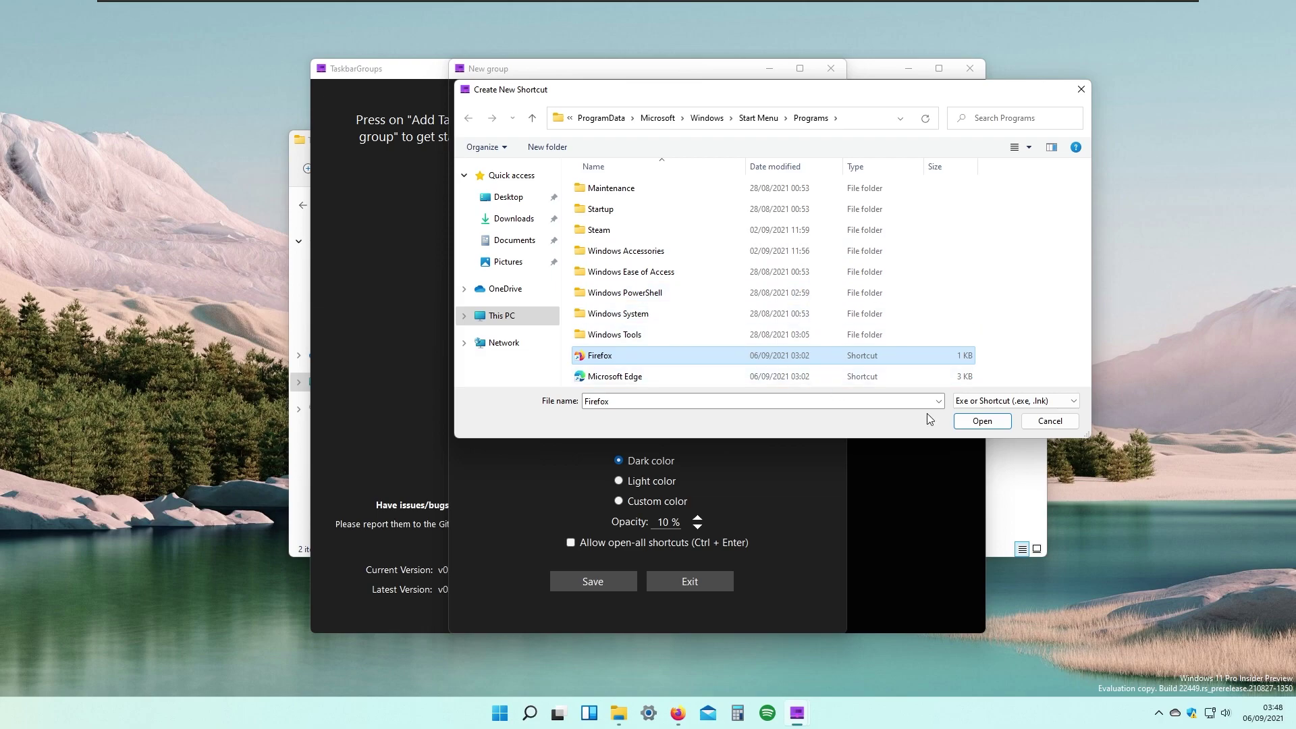
click(959, 420)
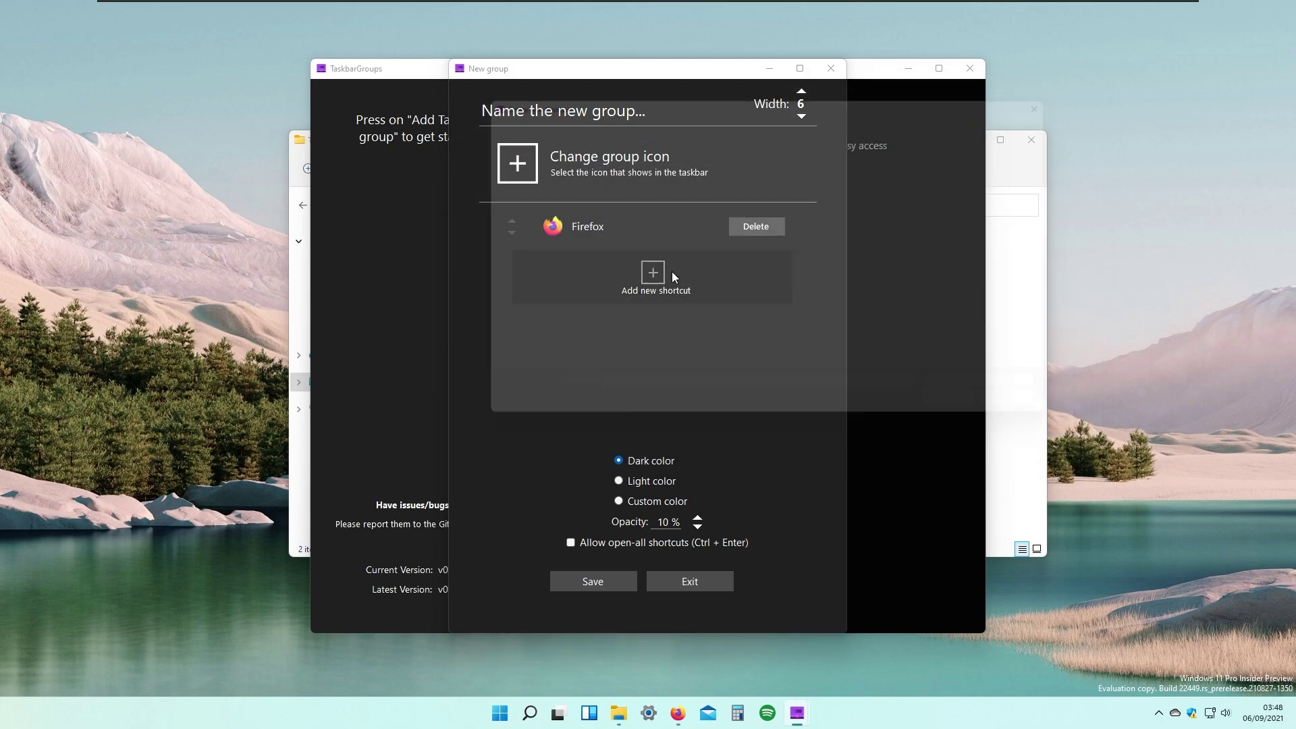
click(671, 271)
click(608, 377)
click(979, 420)
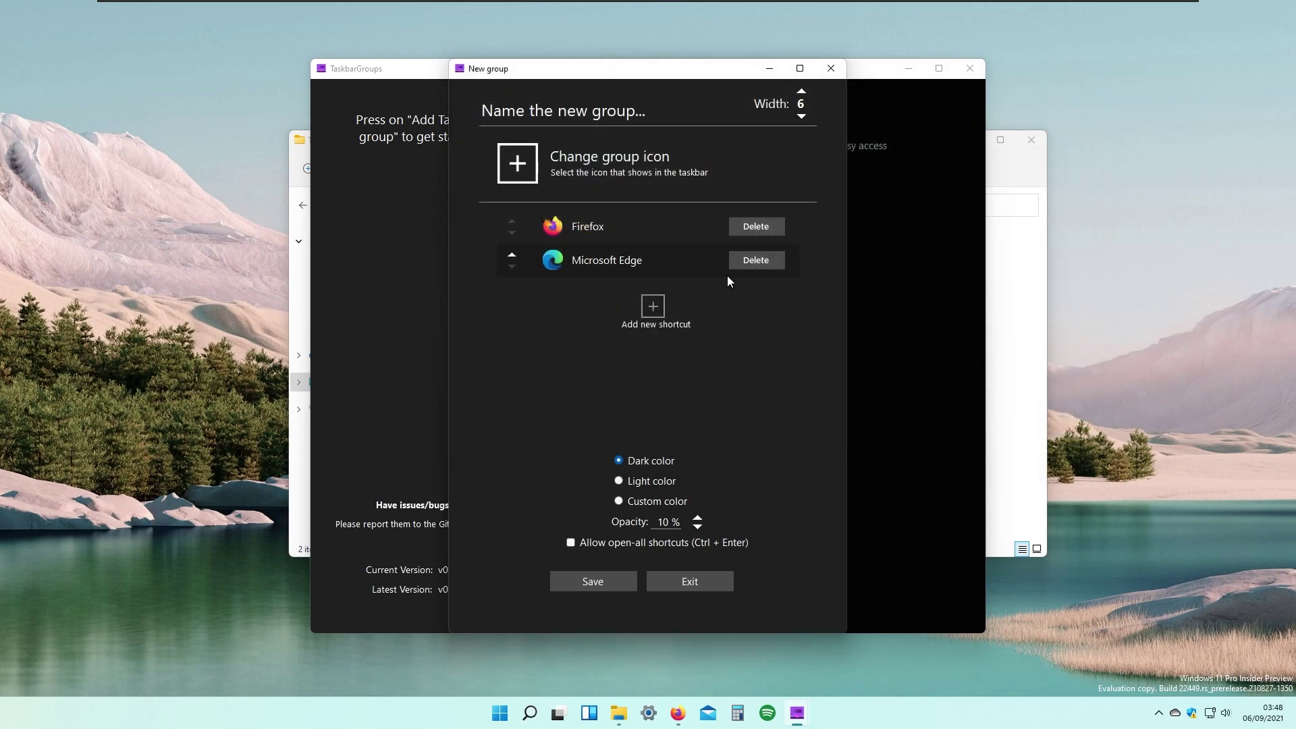
Step: Add WordPad and Windows Media Player shortcuts from the Windows Accessories folder
click(660, 305)
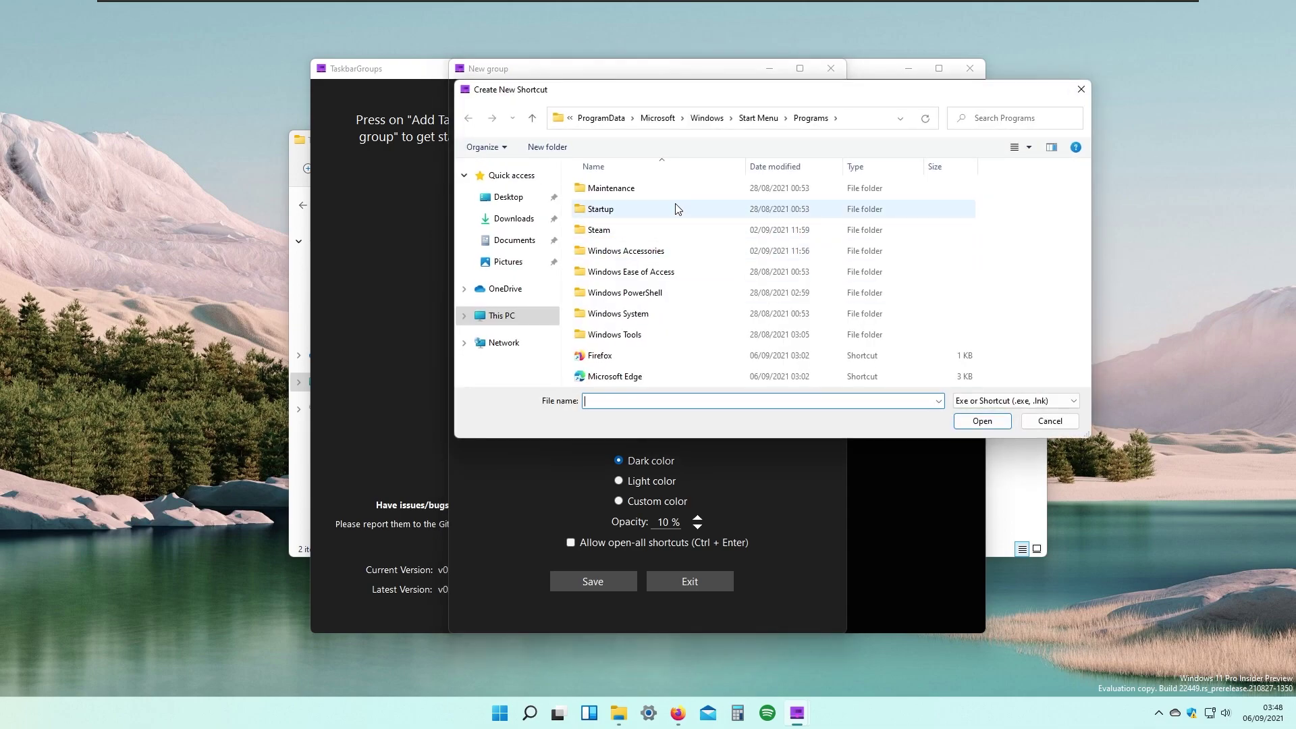
double_click(686, 252)
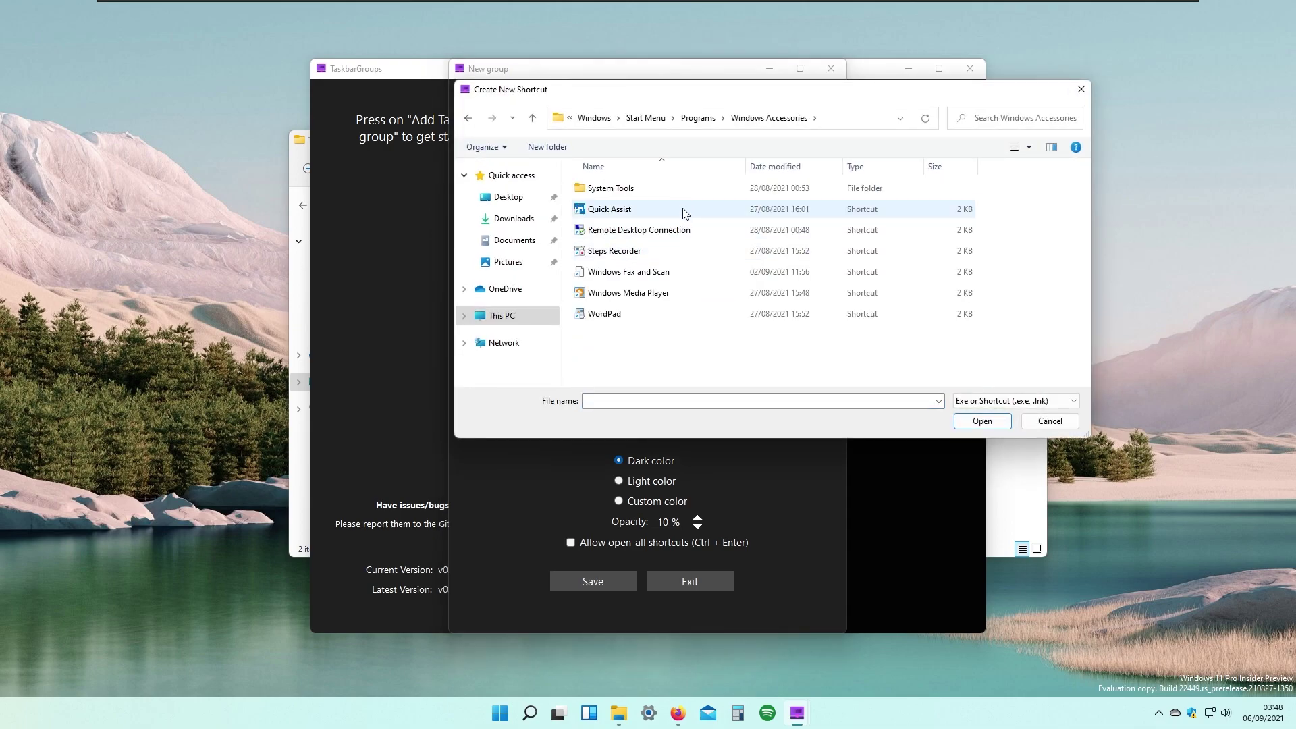
click(682, 313)
click(979, 421)
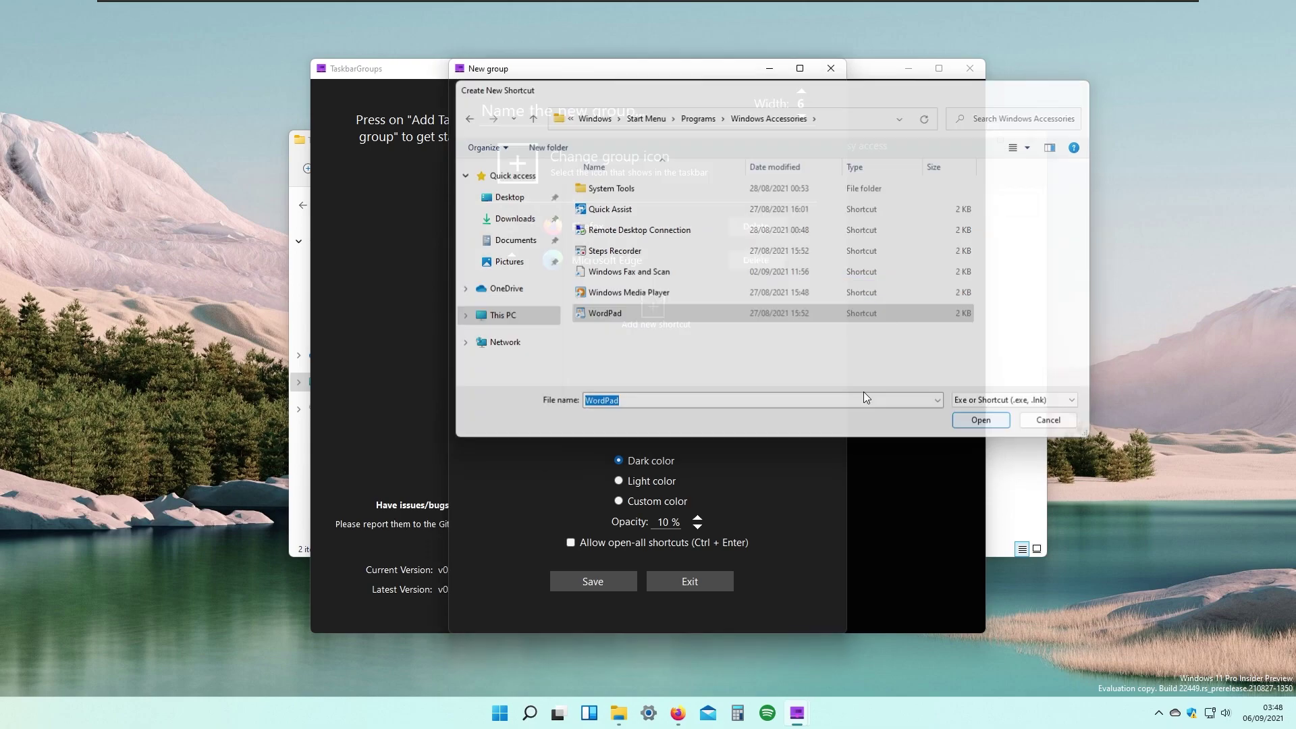
click(642, 348)
double_click(660, 252)
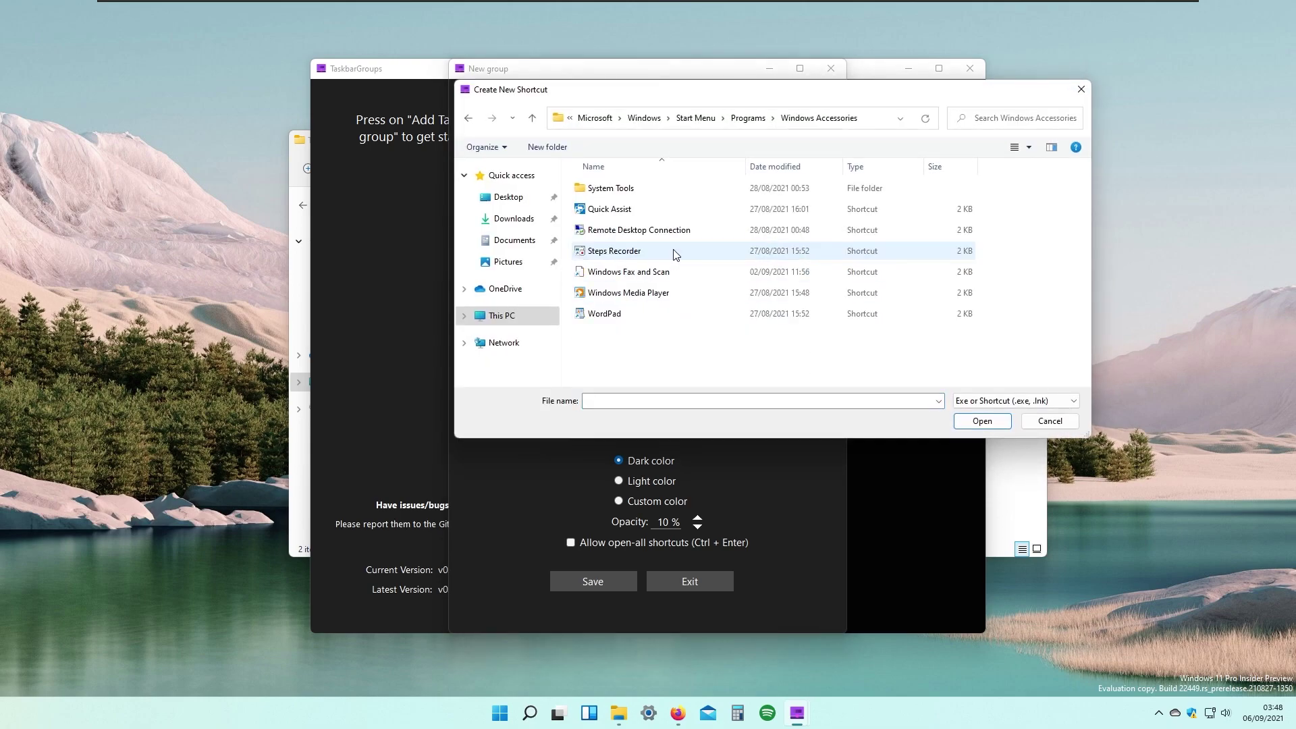
click(644, 292)
click(979, 420)
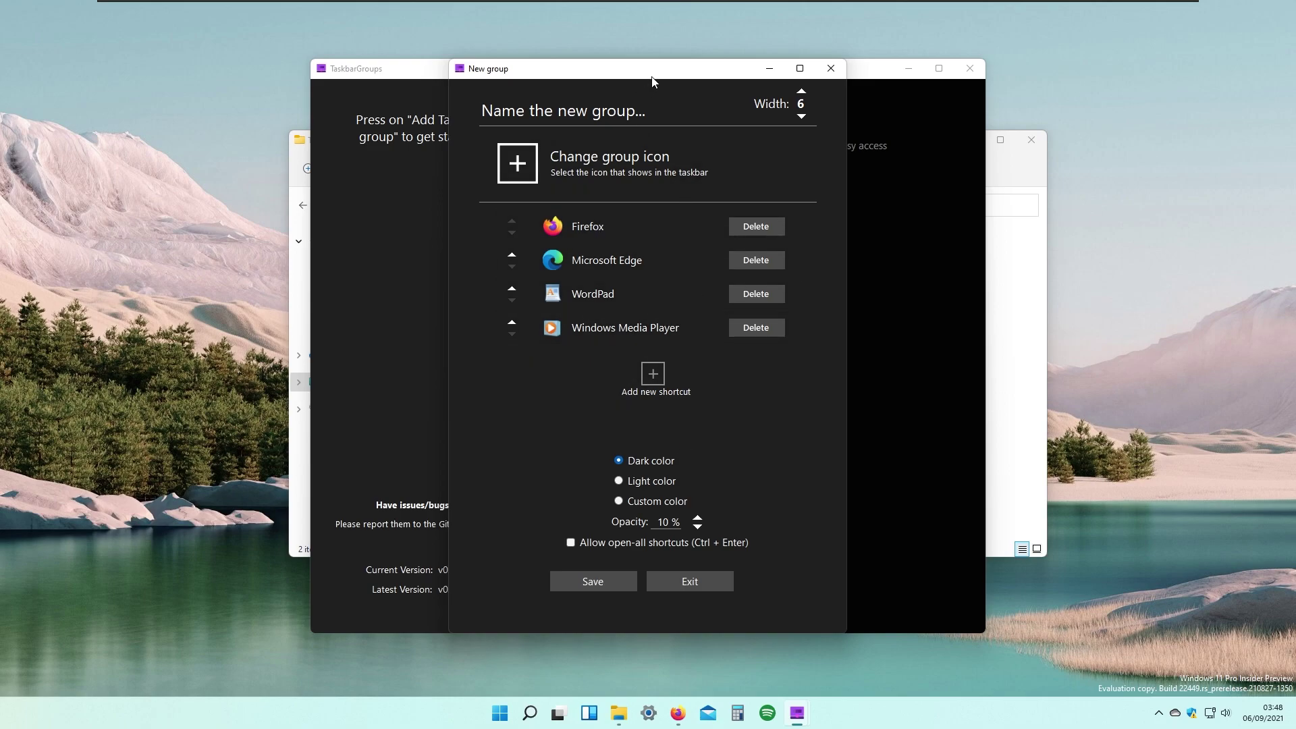
Step: Enter 'Group1' as the group name and save the group with its four shortcuts
drag(653, 82, 633, 67)
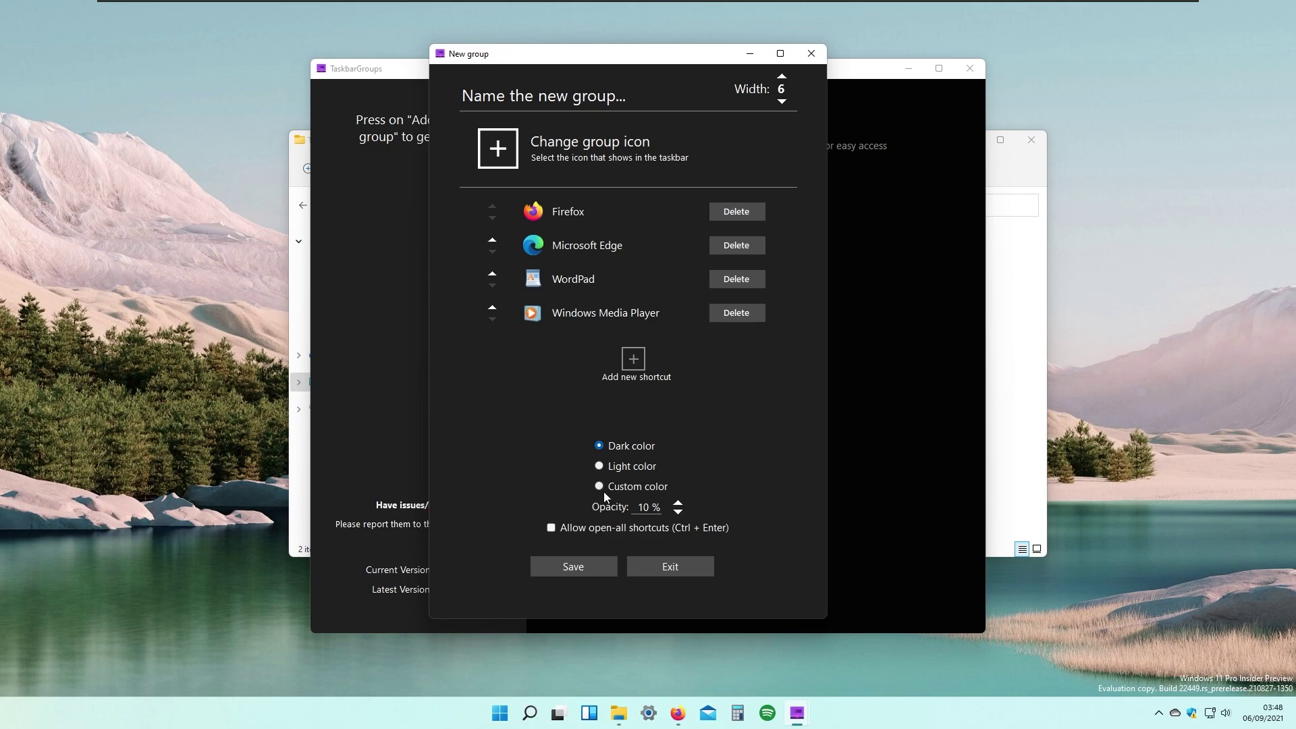
click(570, 566)
click(567, 95)
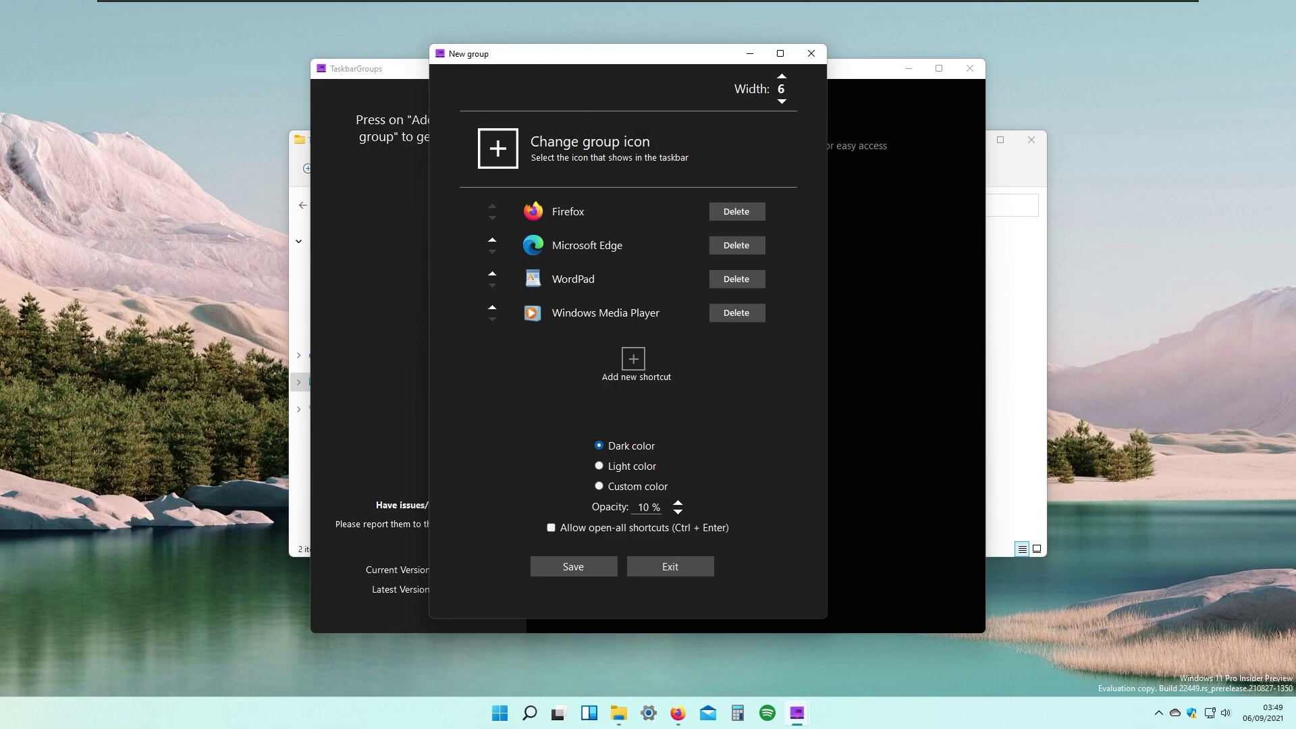
text(Group1)
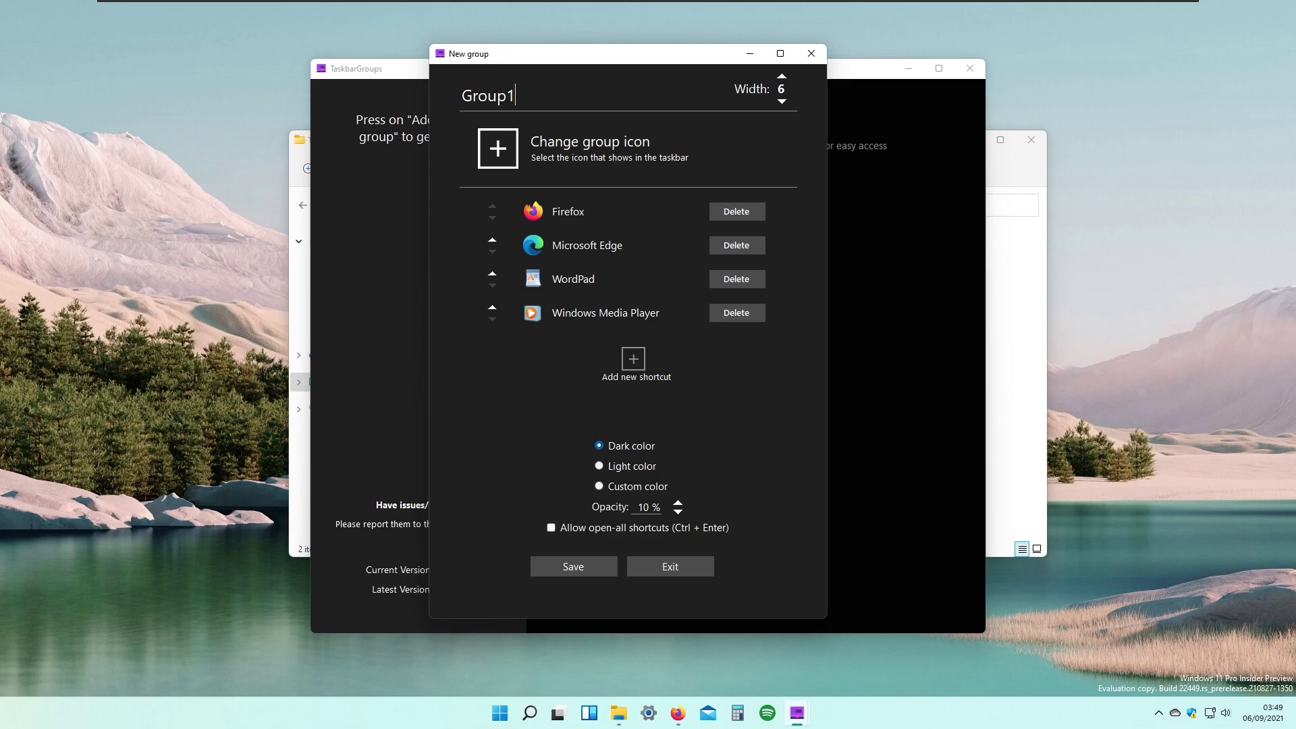
click(594, 566)
drag(670, 79, 679, 79)
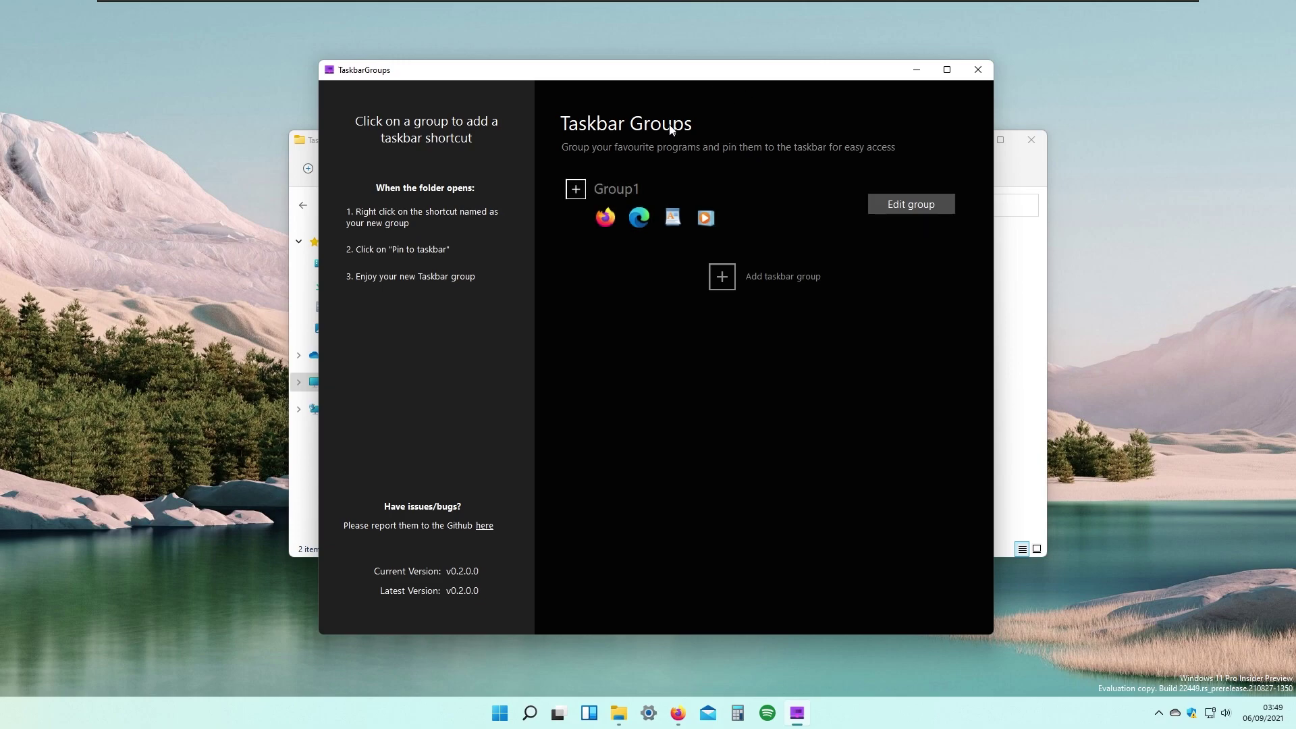
Step: Pin the Group1 shortcut from the Shortcuts folder to the taskbar via Show more options
click(695, 216)
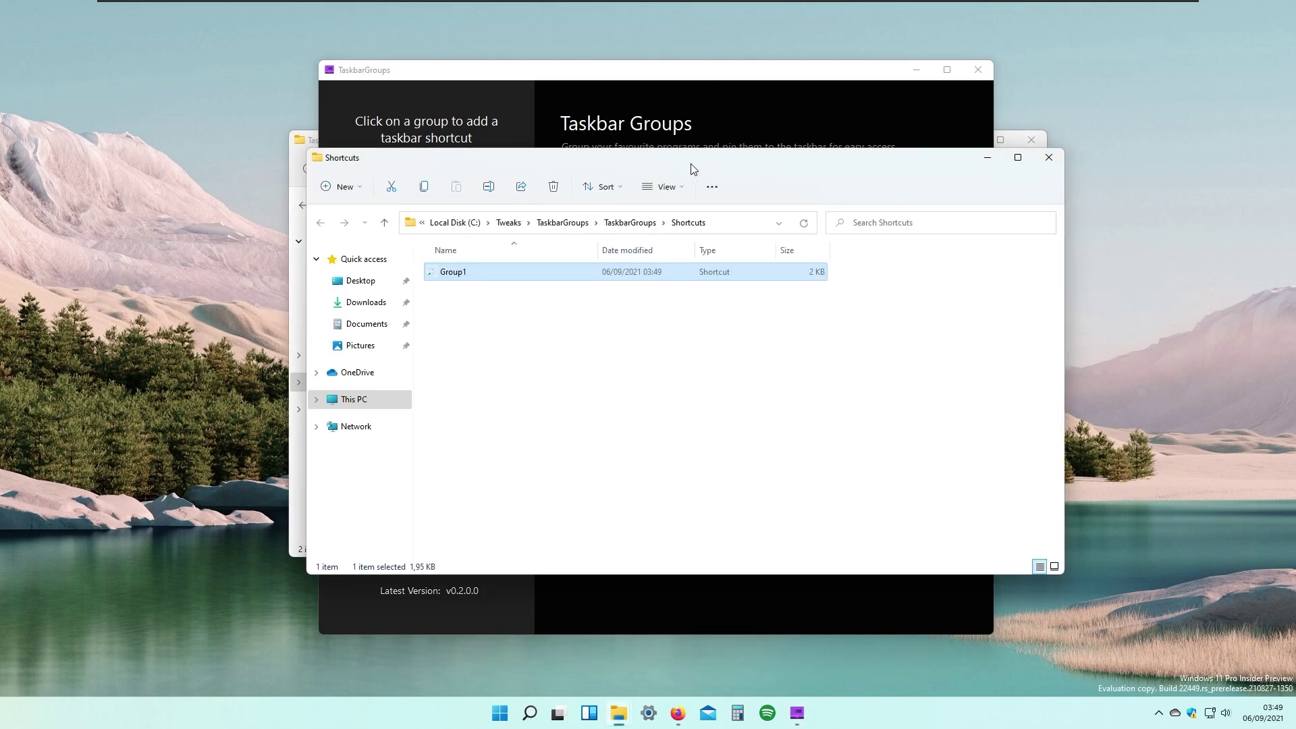
drag(692, 169, 709, 143)
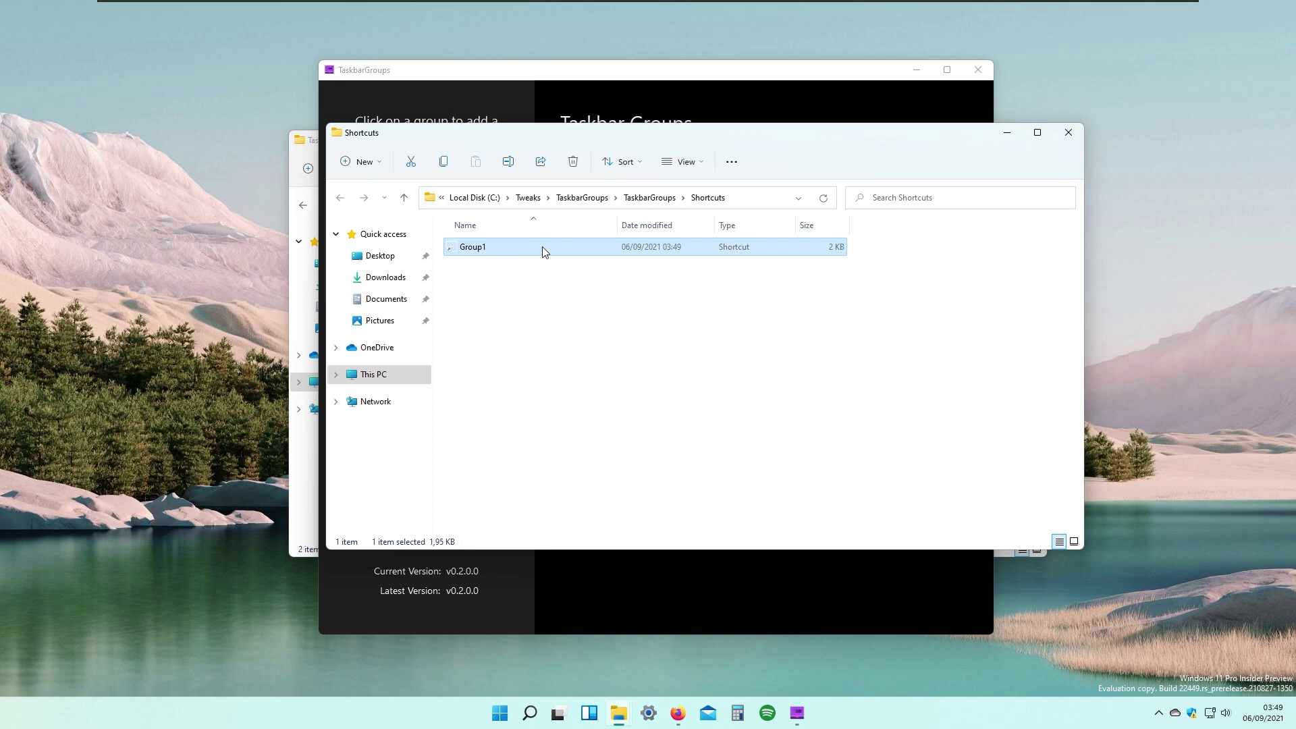
double_click(547, 247)
right_click(548, 249)
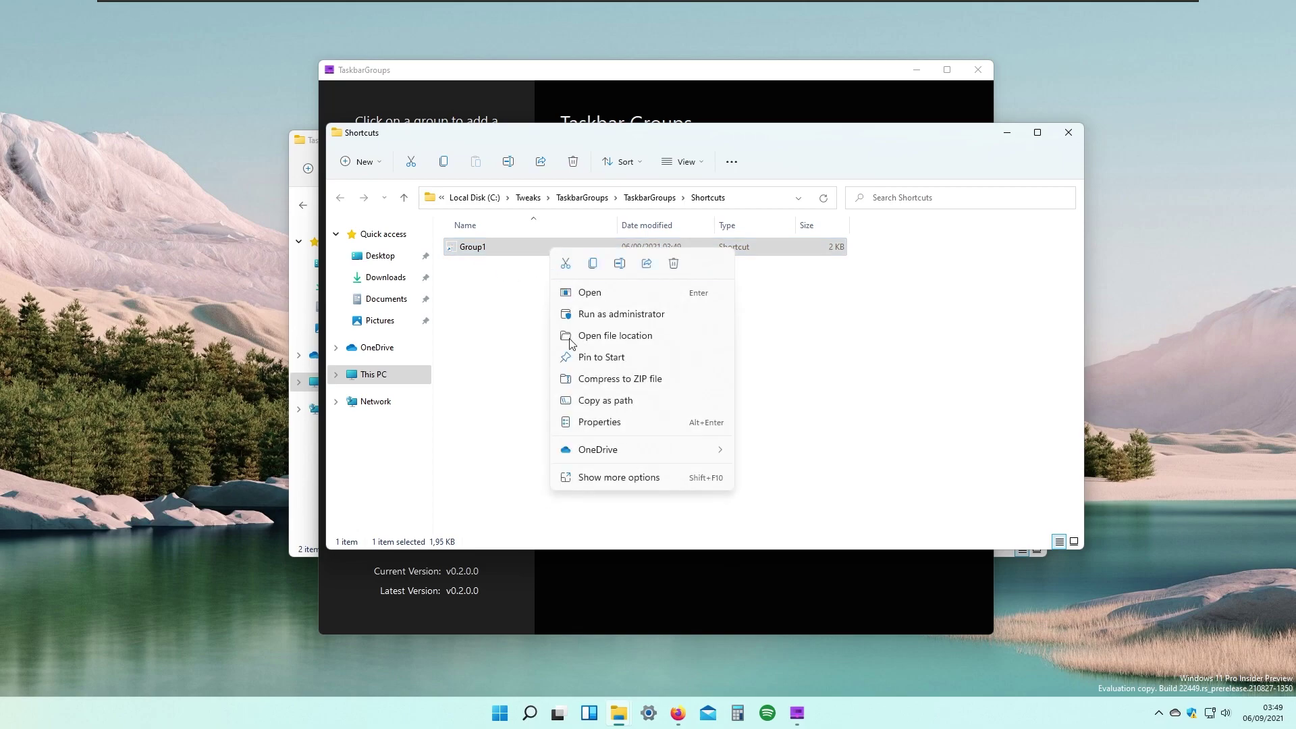
click(618, 481)
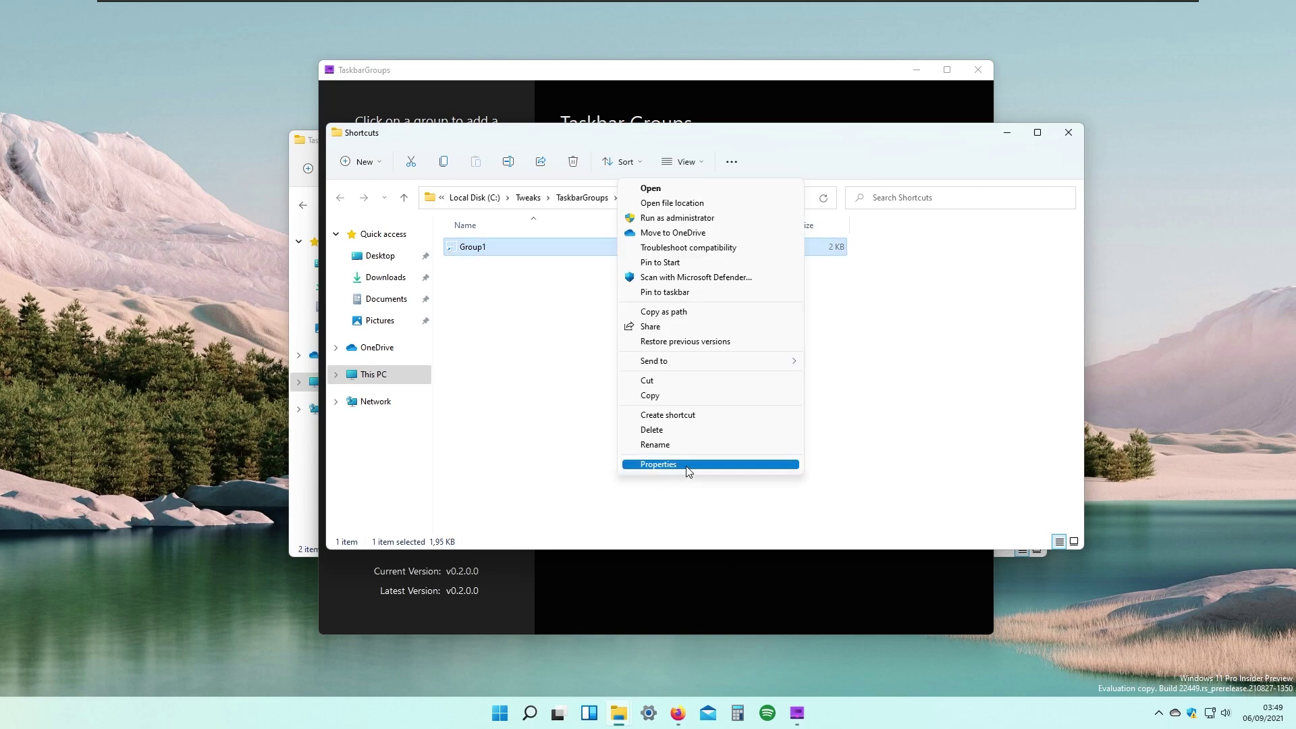
click(721, 295)
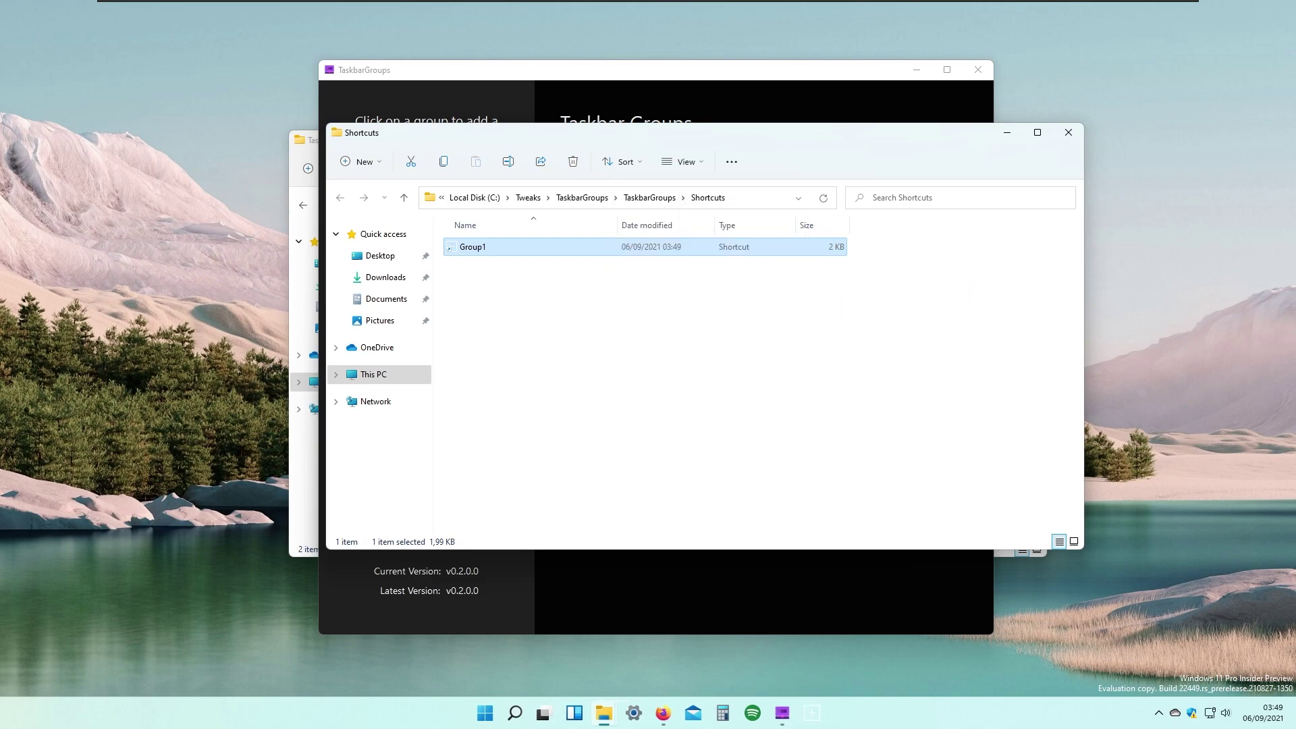
Step: Minimise the Shortcuts and Taskbar Groups windows and open Group1 from the taskbar
click(1007, 132)
click(928, 74)
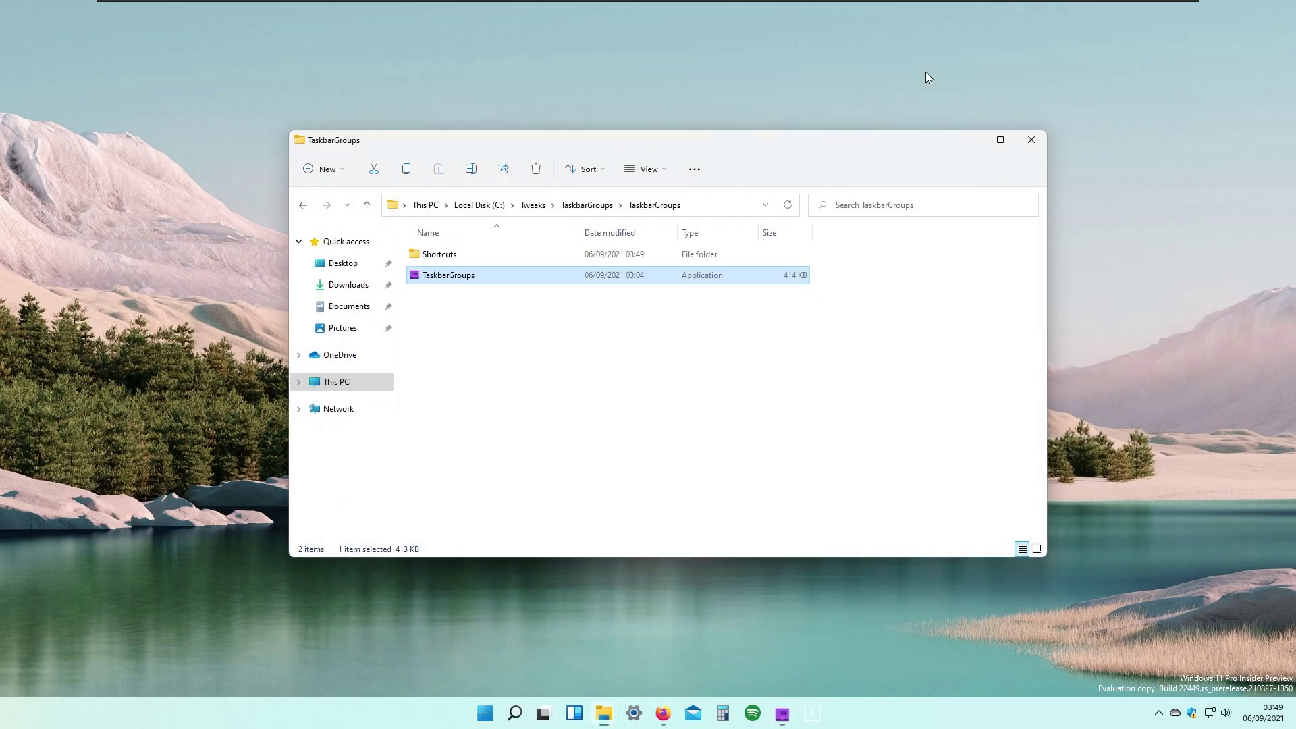
click(818, 715)
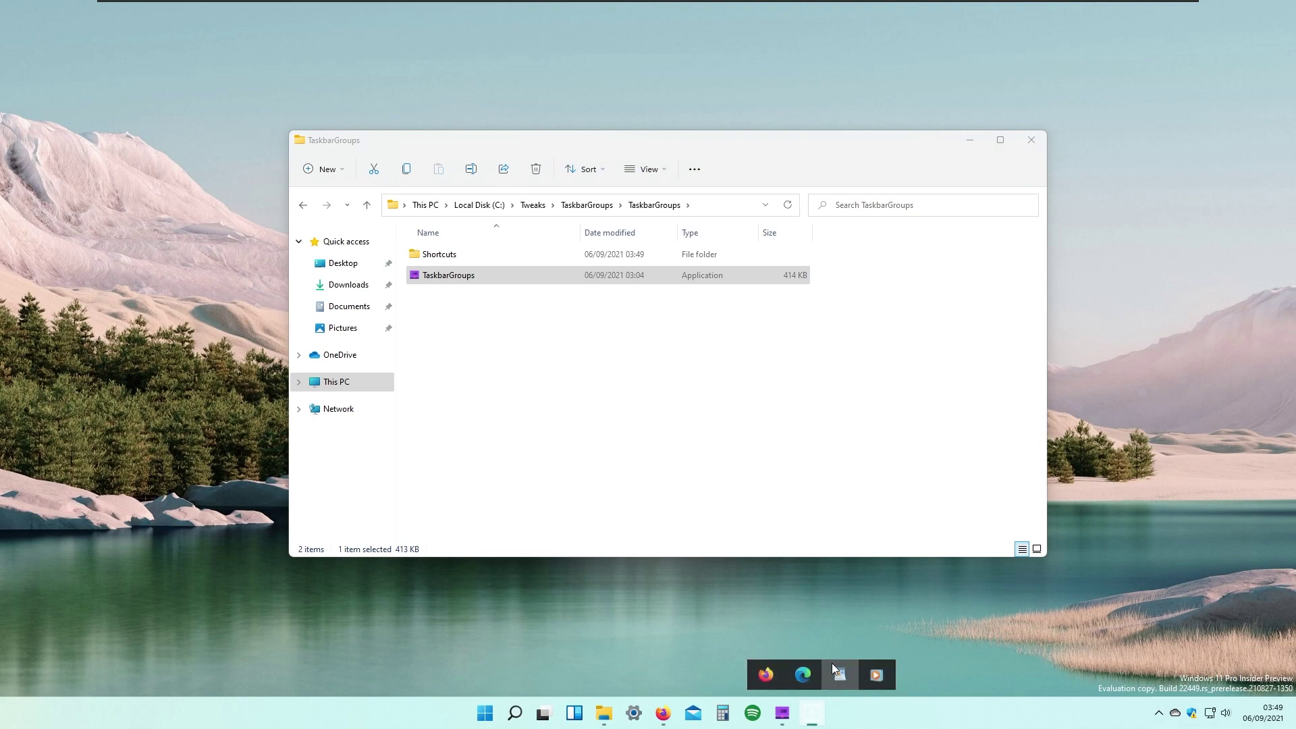
Step: Set Group1 to the Light colour, save, and preview its taskbar popup
click(782, 713)
click(930, 205)
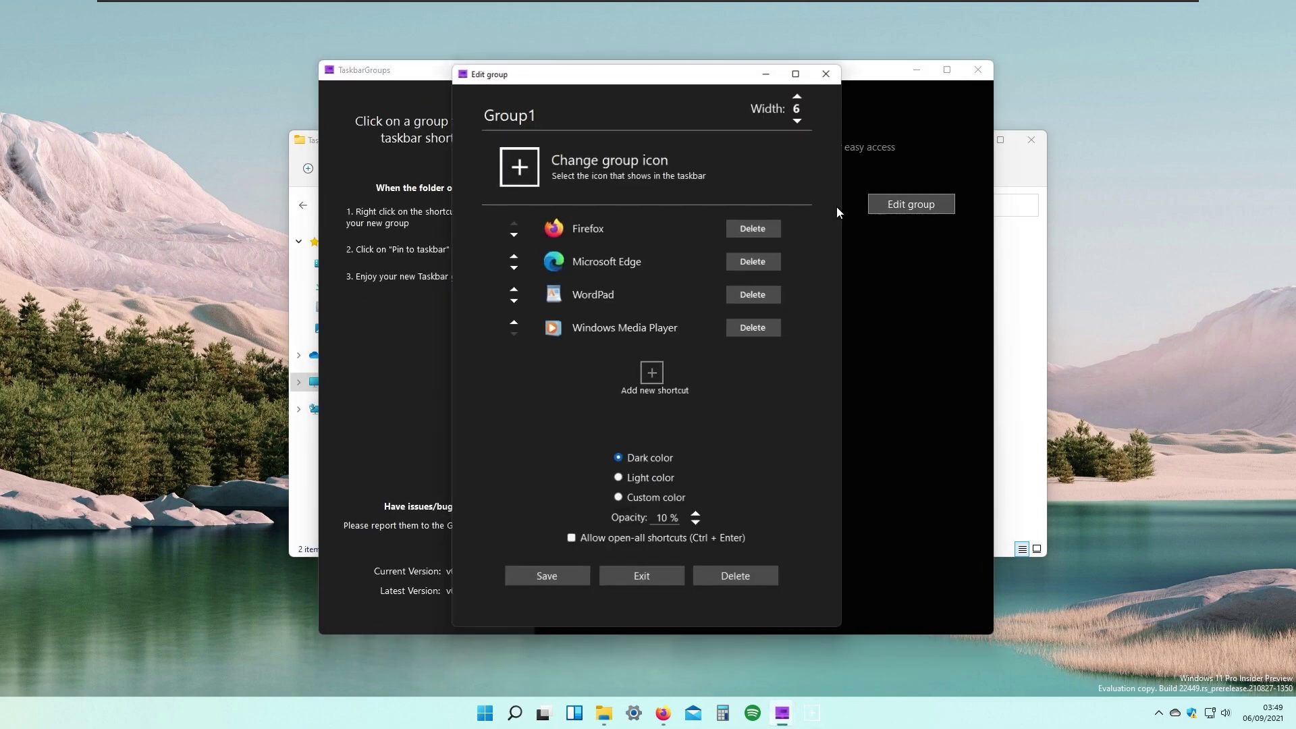
drag(703, 73, 682, 53)
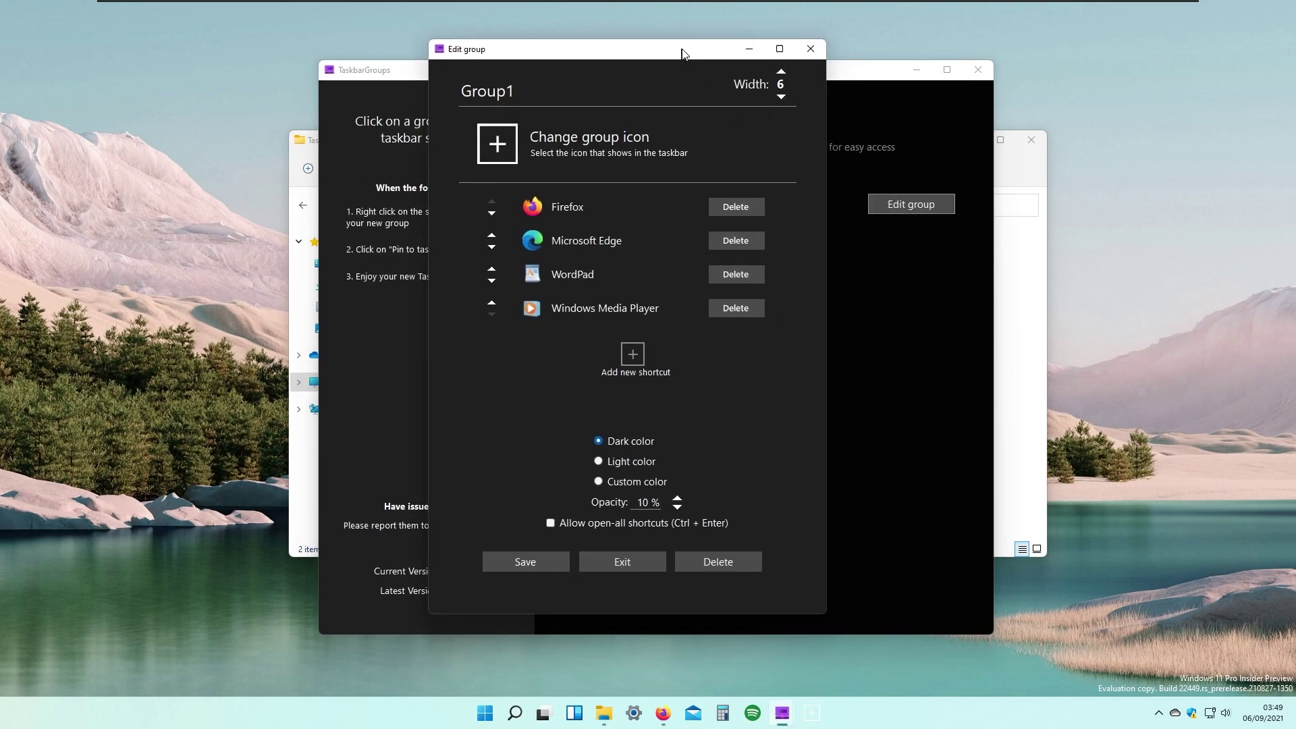
click(654, 462)
click(534, 562)
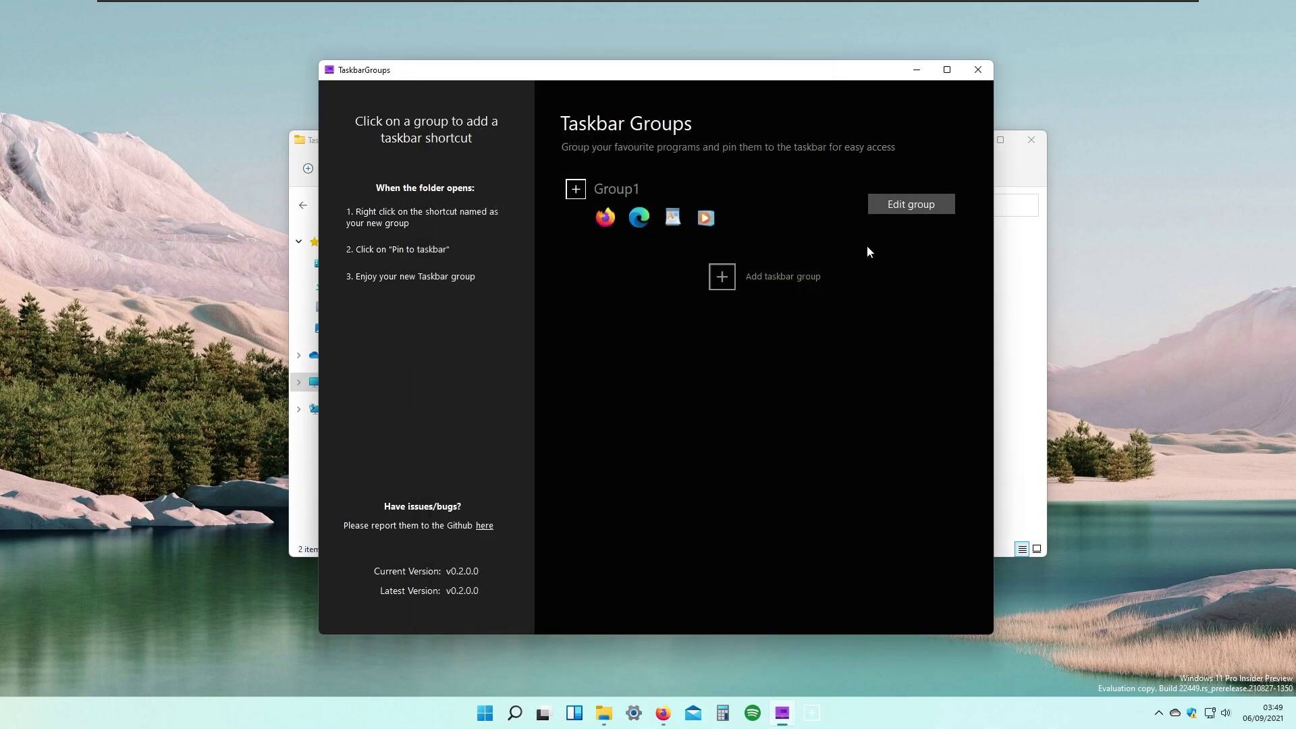
click(812, 713)
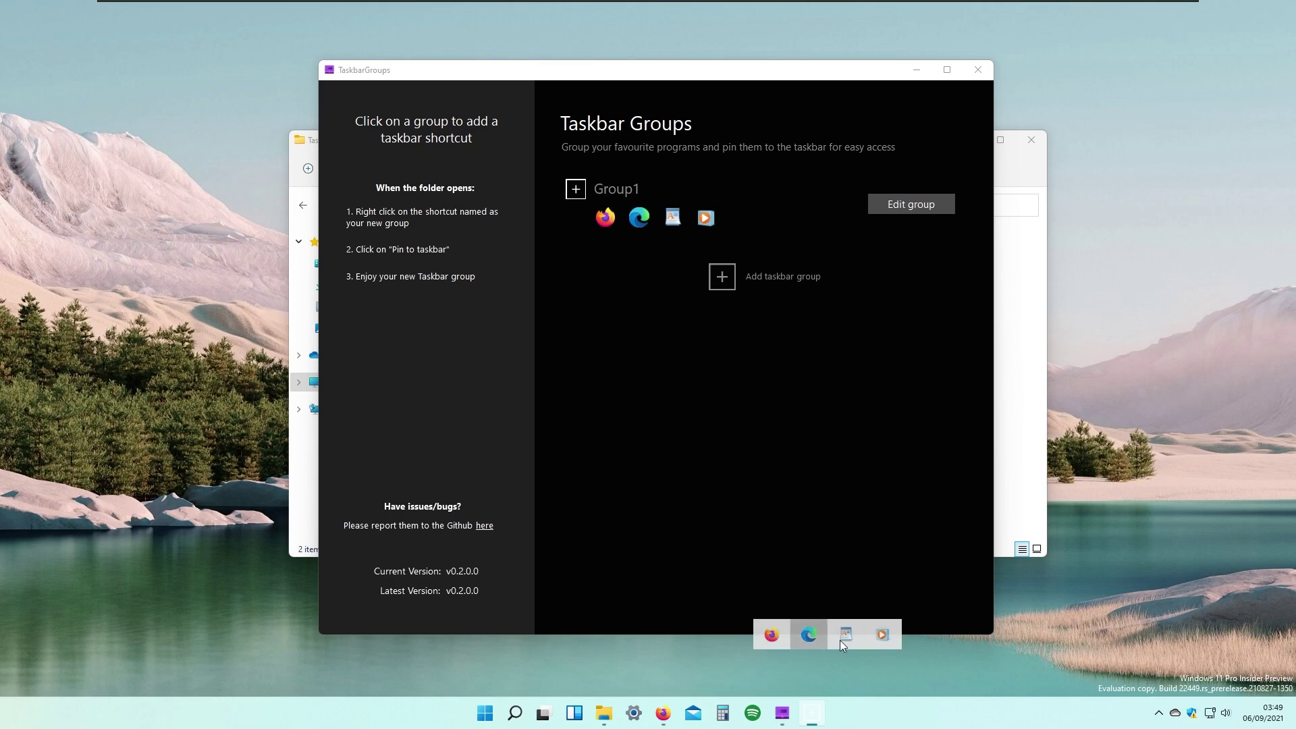
click(908, 208)
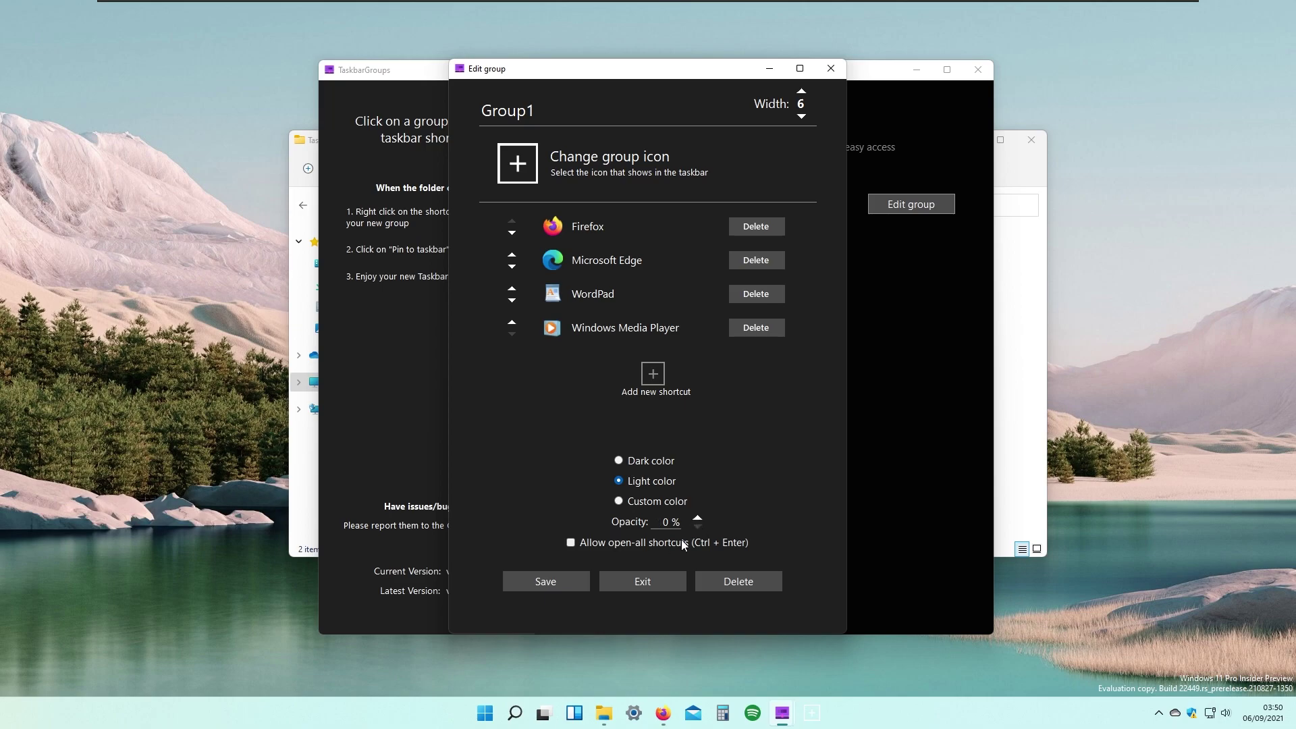
Step: Save Group1 at 0% opacity, compare with 100%, then lower it back and save
click(546, 581)
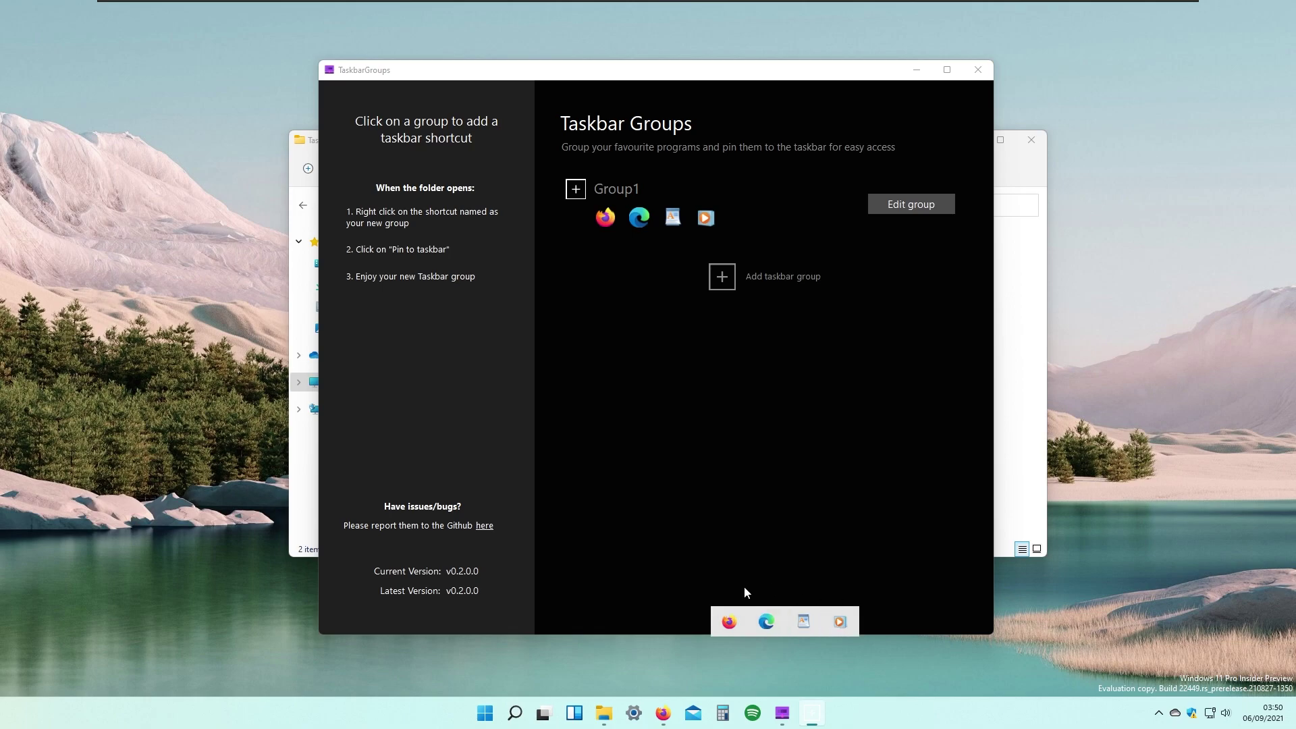
click(916, 207)
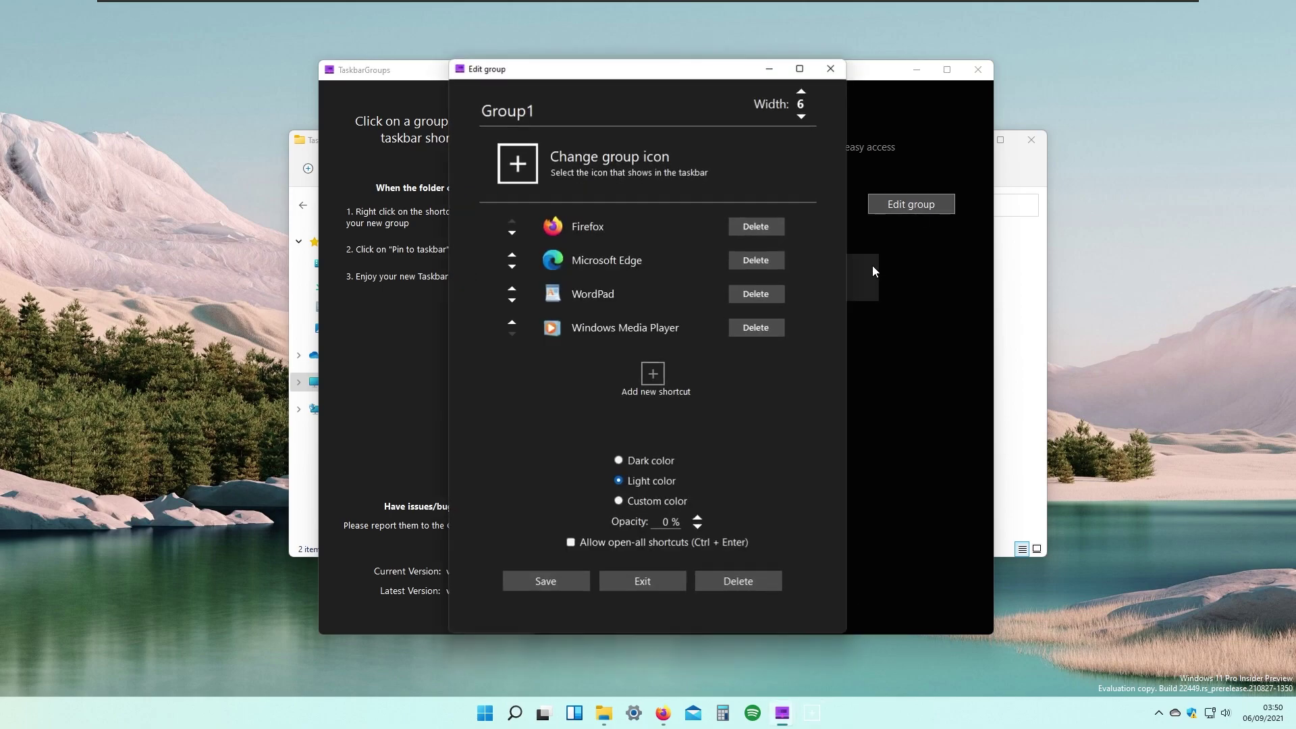
click(698, 517)
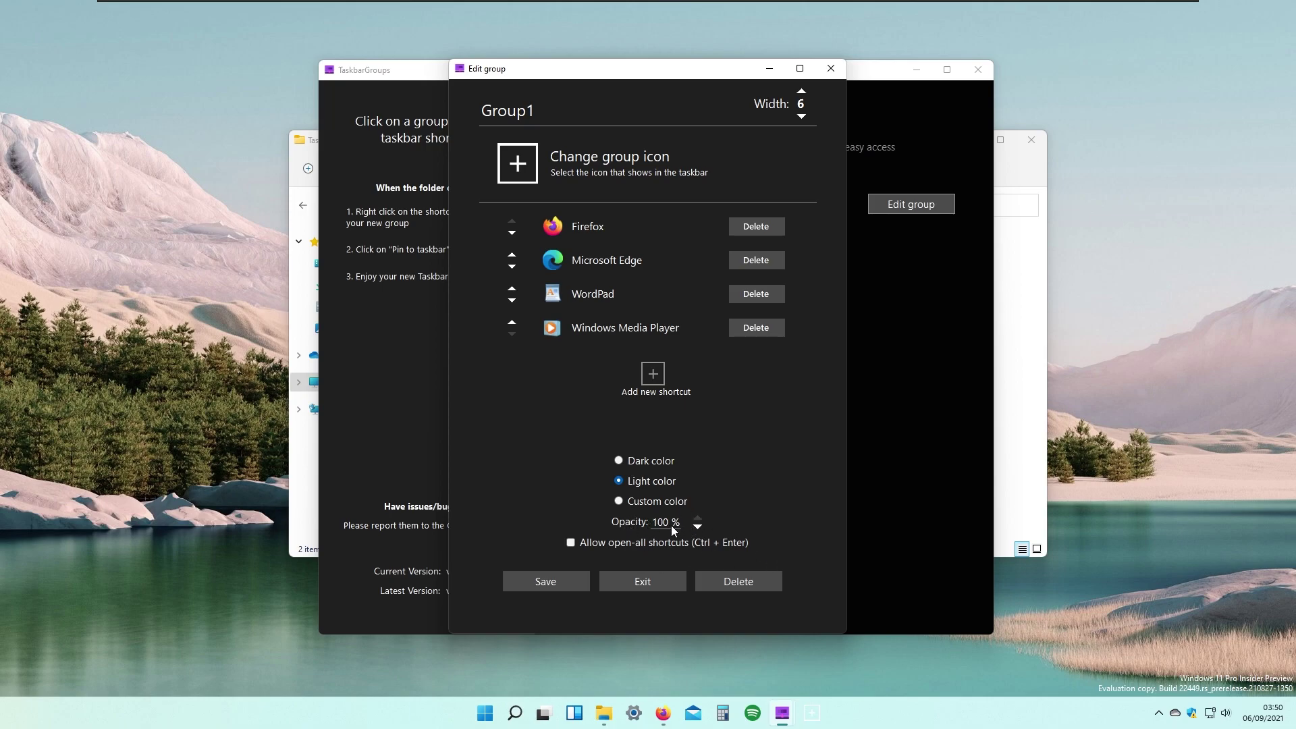
click(574, 580)
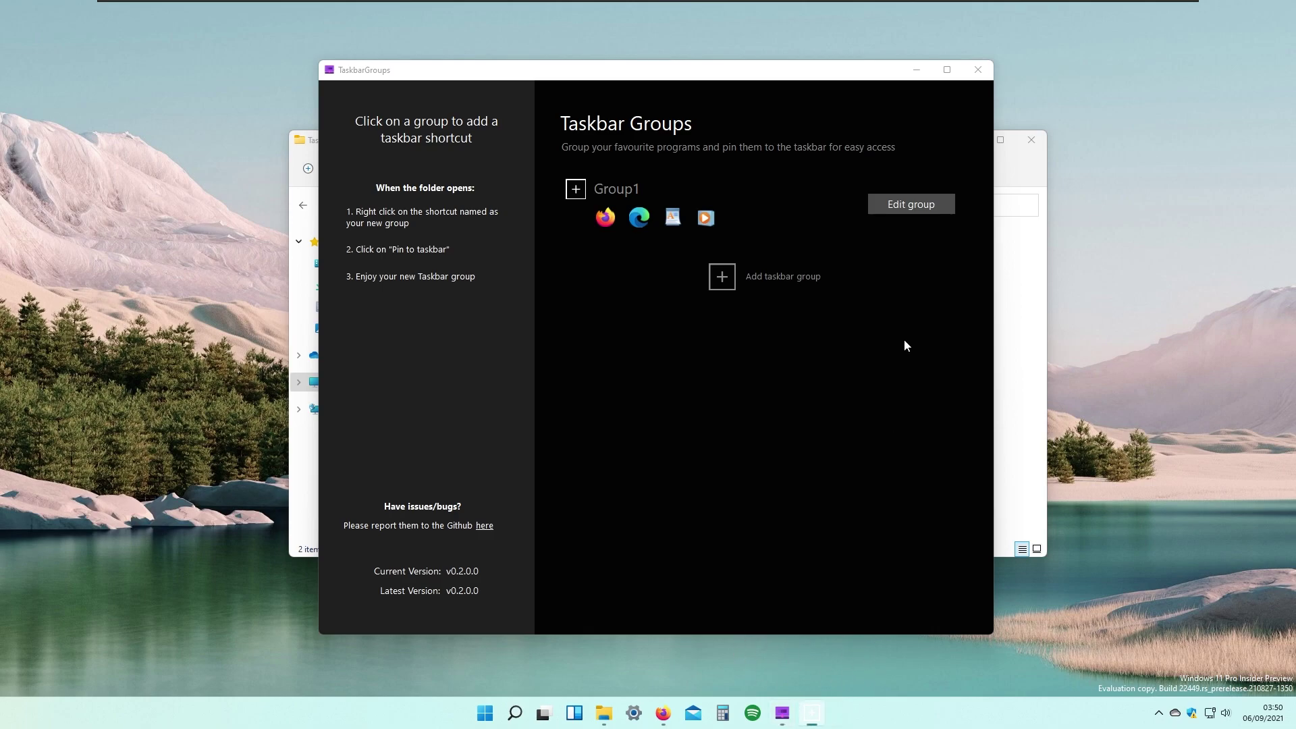
click(925, 204)
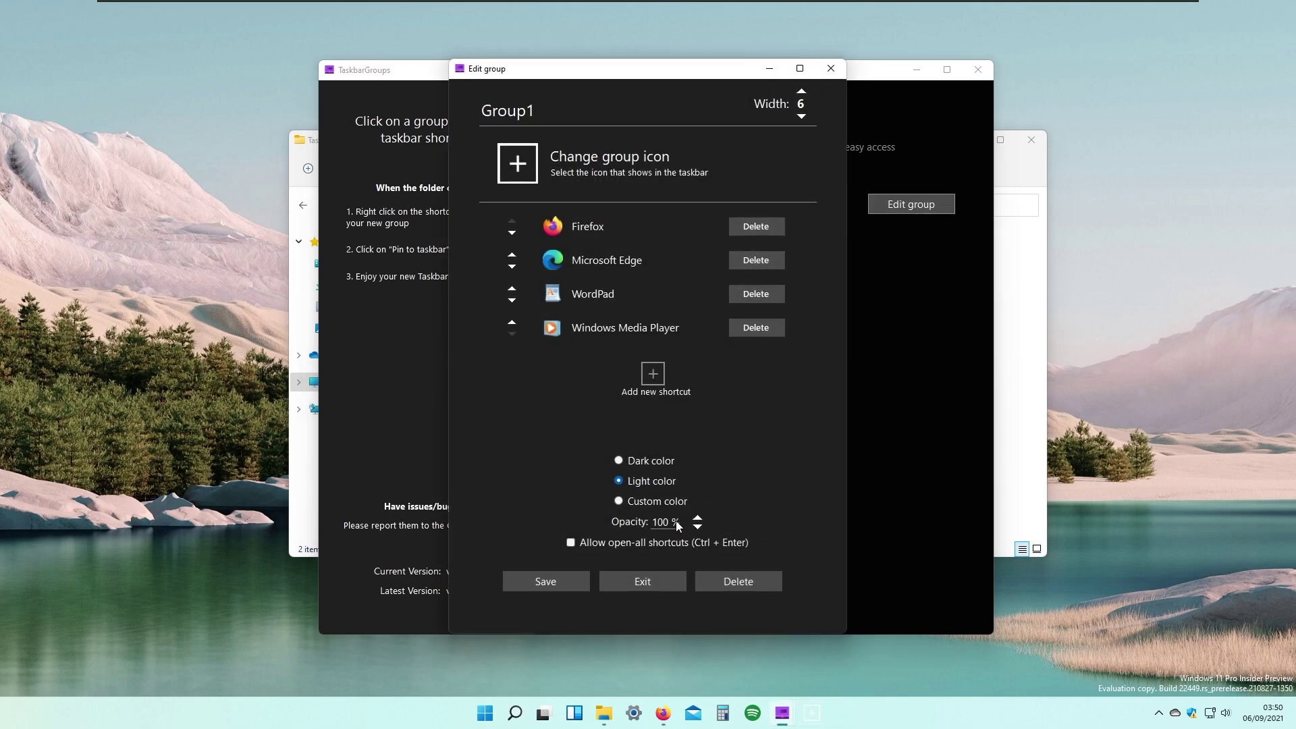
click(698, 528)
click(549, 582)
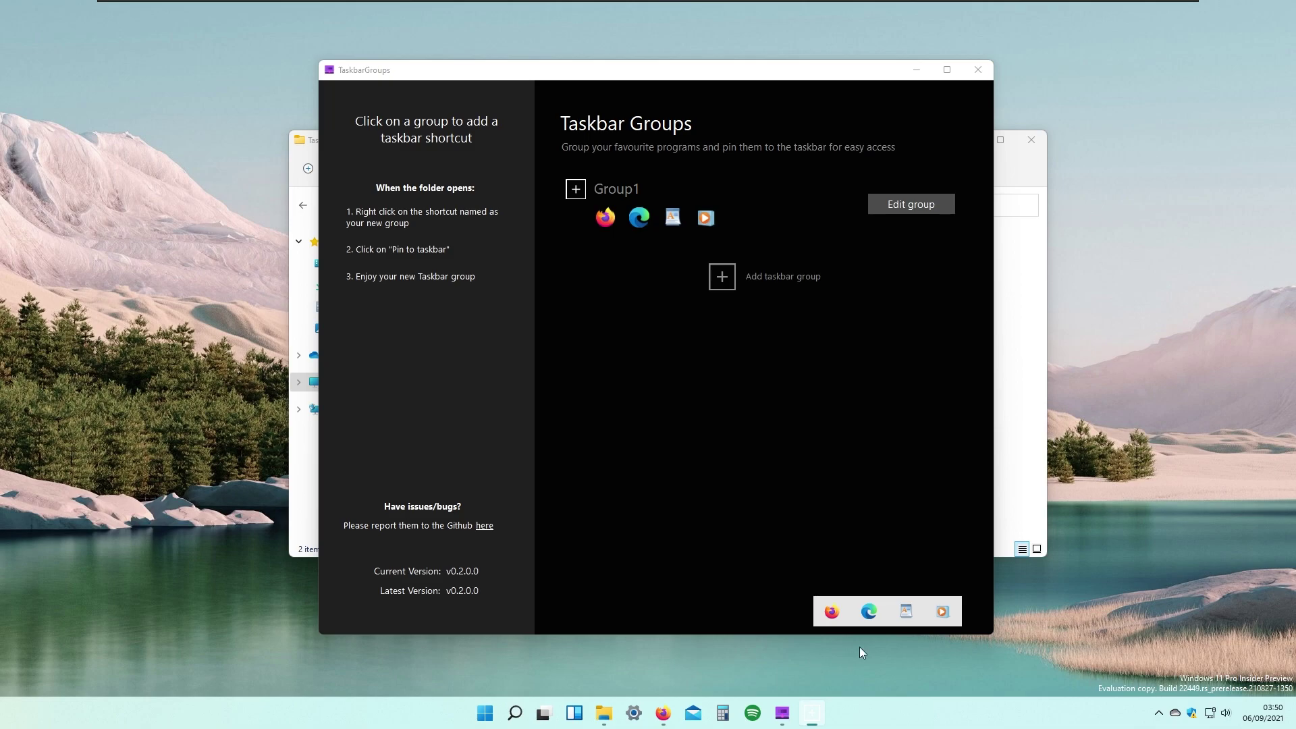
click(911, 207)
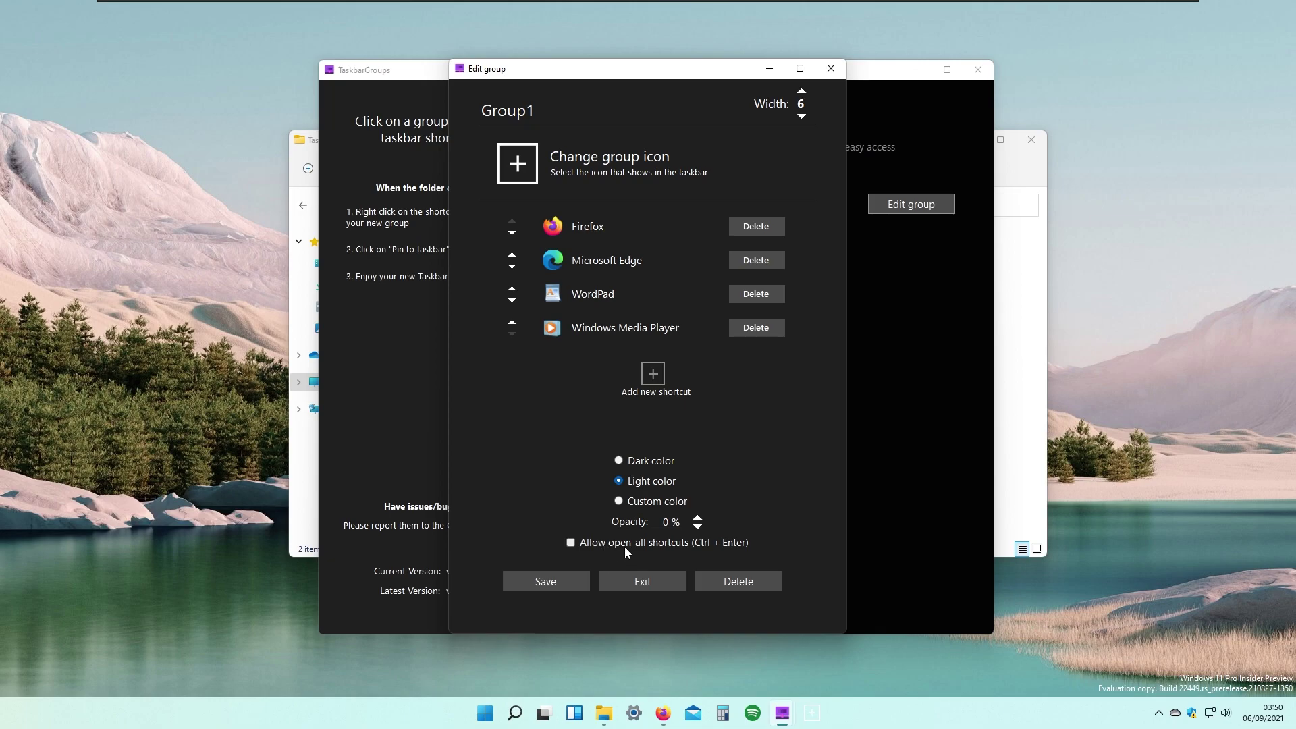
Step: Enable open-all for Group1, launch all its apps with Ctrl+Enter, then close WordPad and Firefox
click(571, 543)
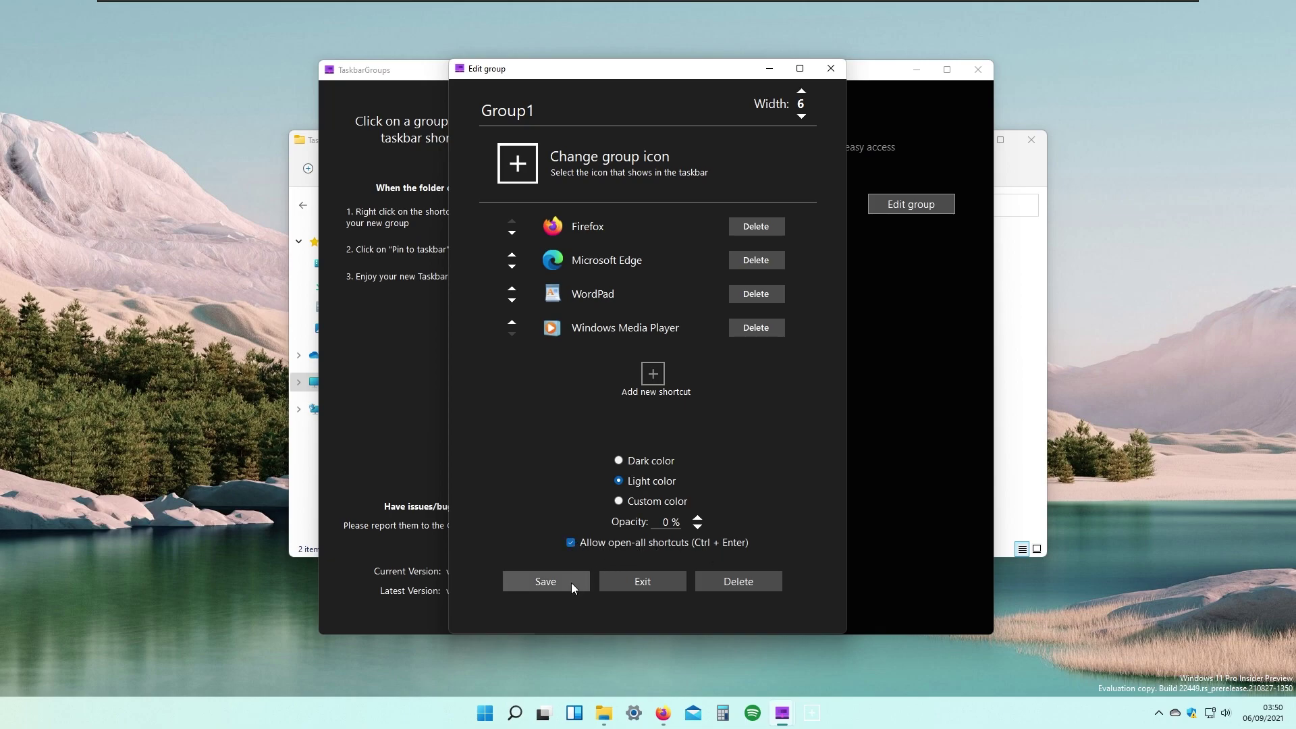
click(559, 580)
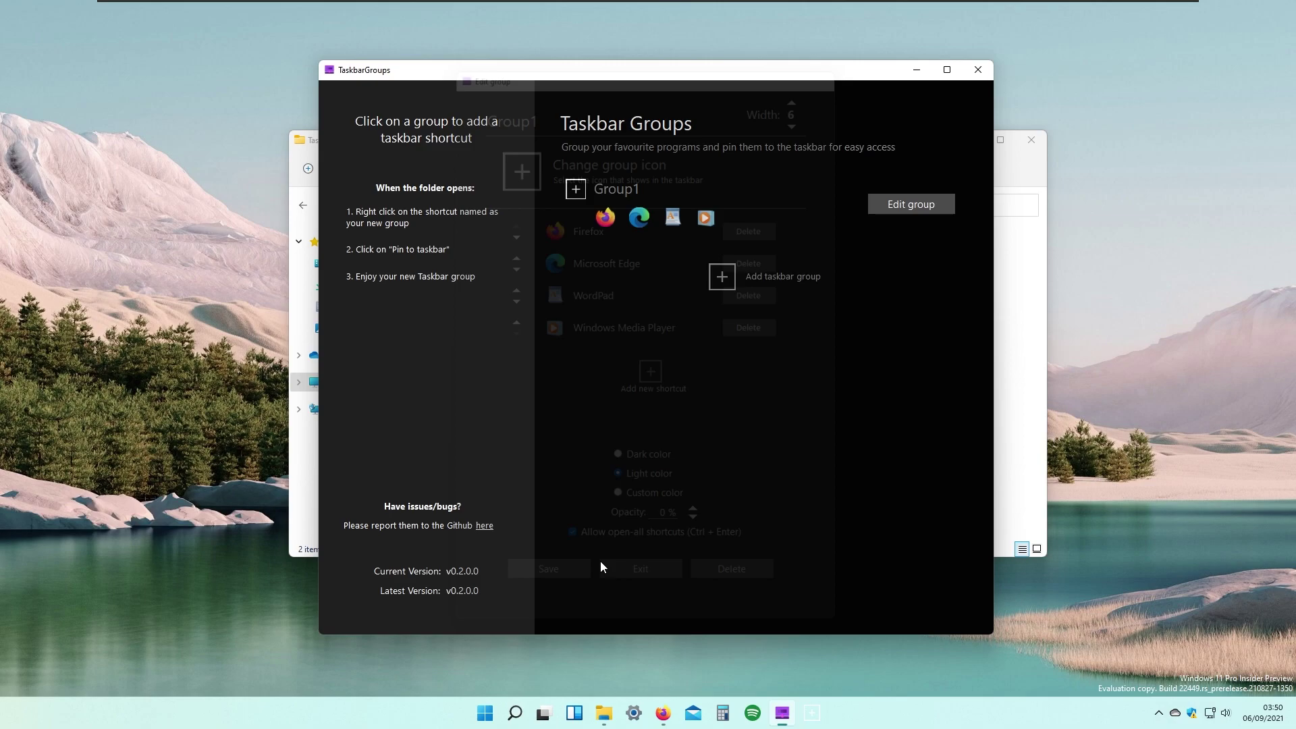
click(812, 713)
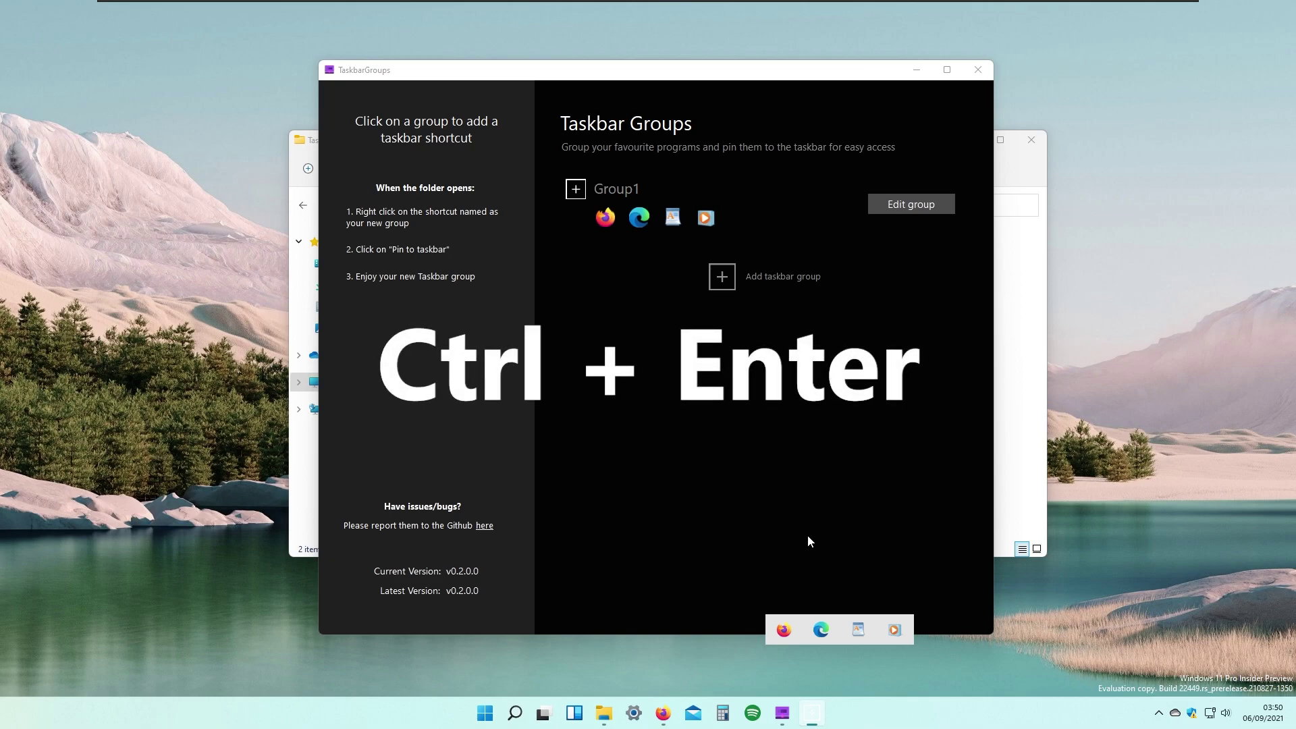
key(ctrl+Return)
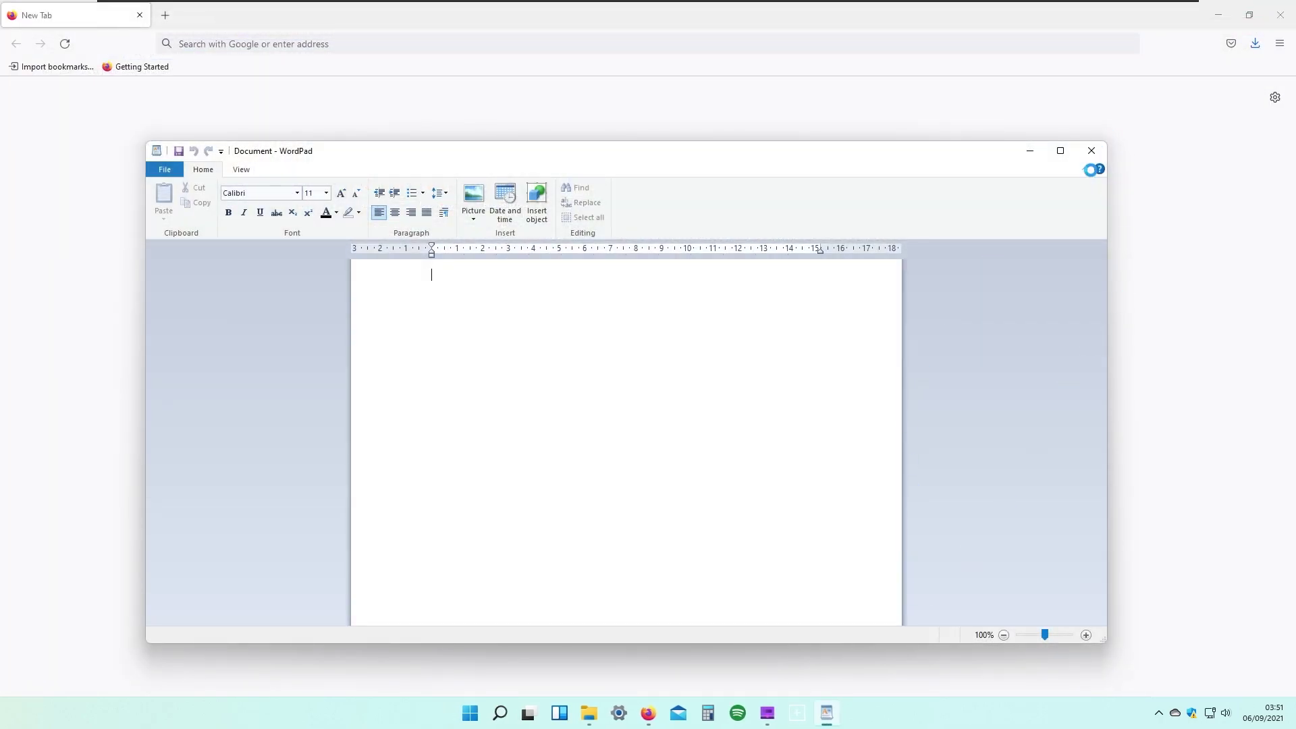
click(1094, 149)
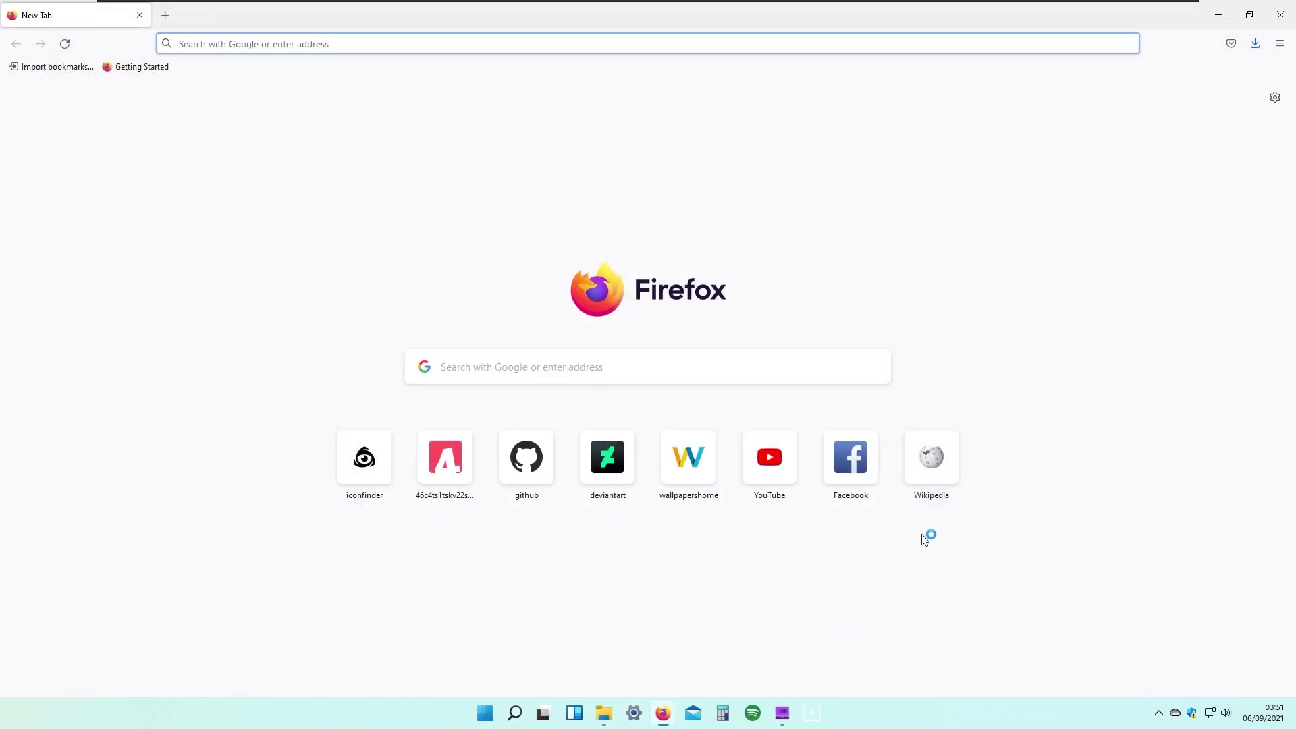
click(1281, 15)
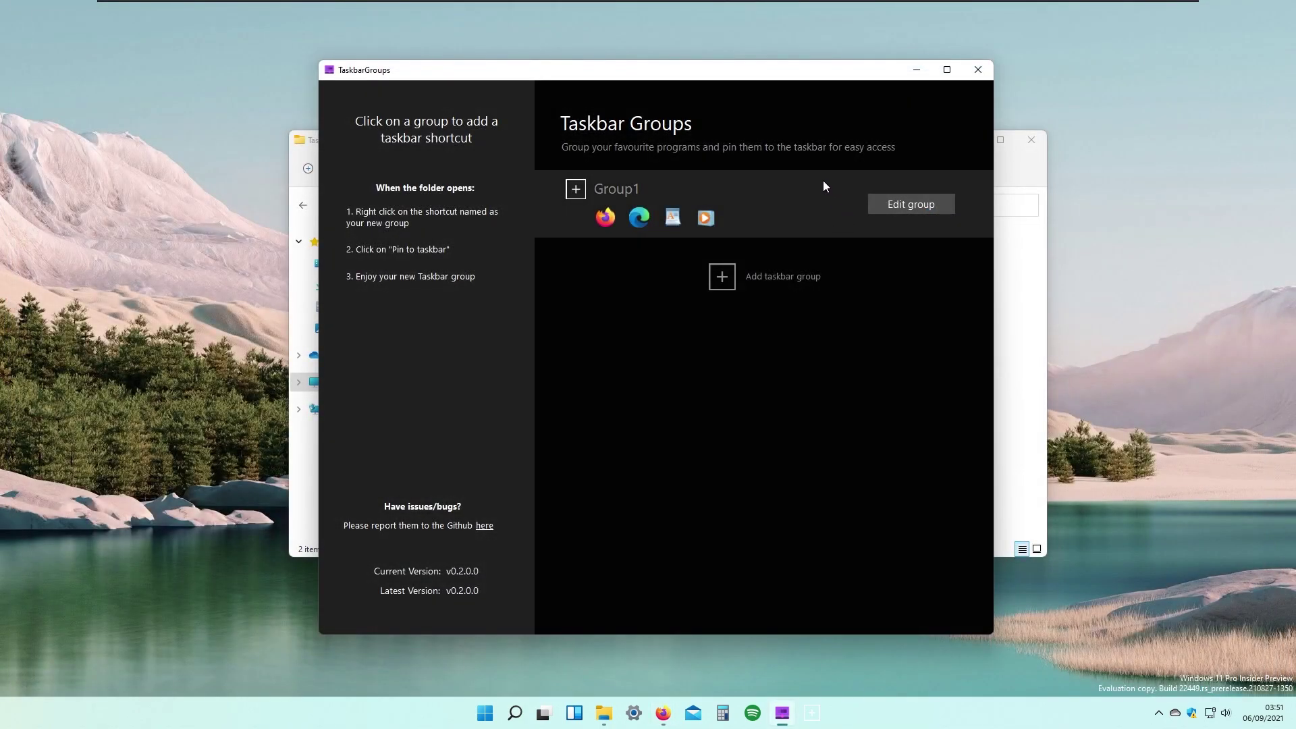
Step: Lower Group1's width from 6 to 2, save, and check the two-column taskbar popup
drag(781, 70, 775, 66)
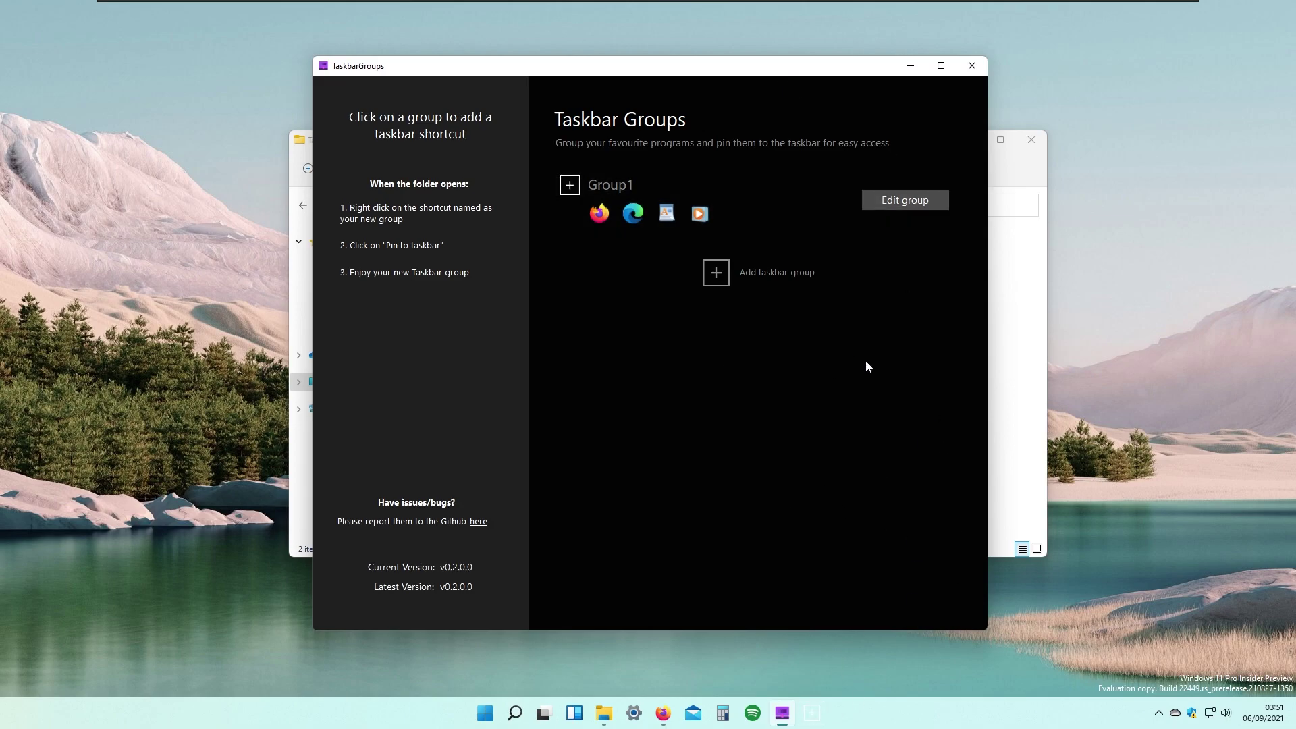
click(905, 200)
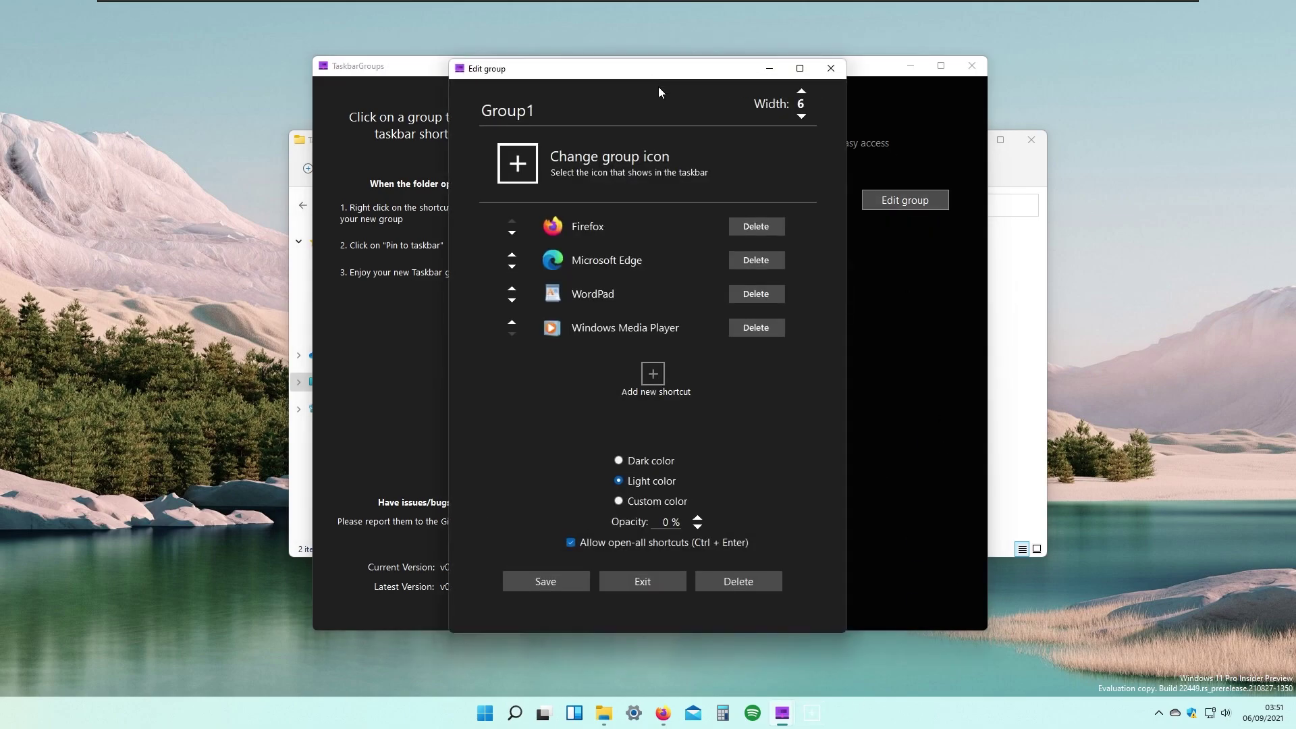
double_click(802, 117)
click(582, 582)
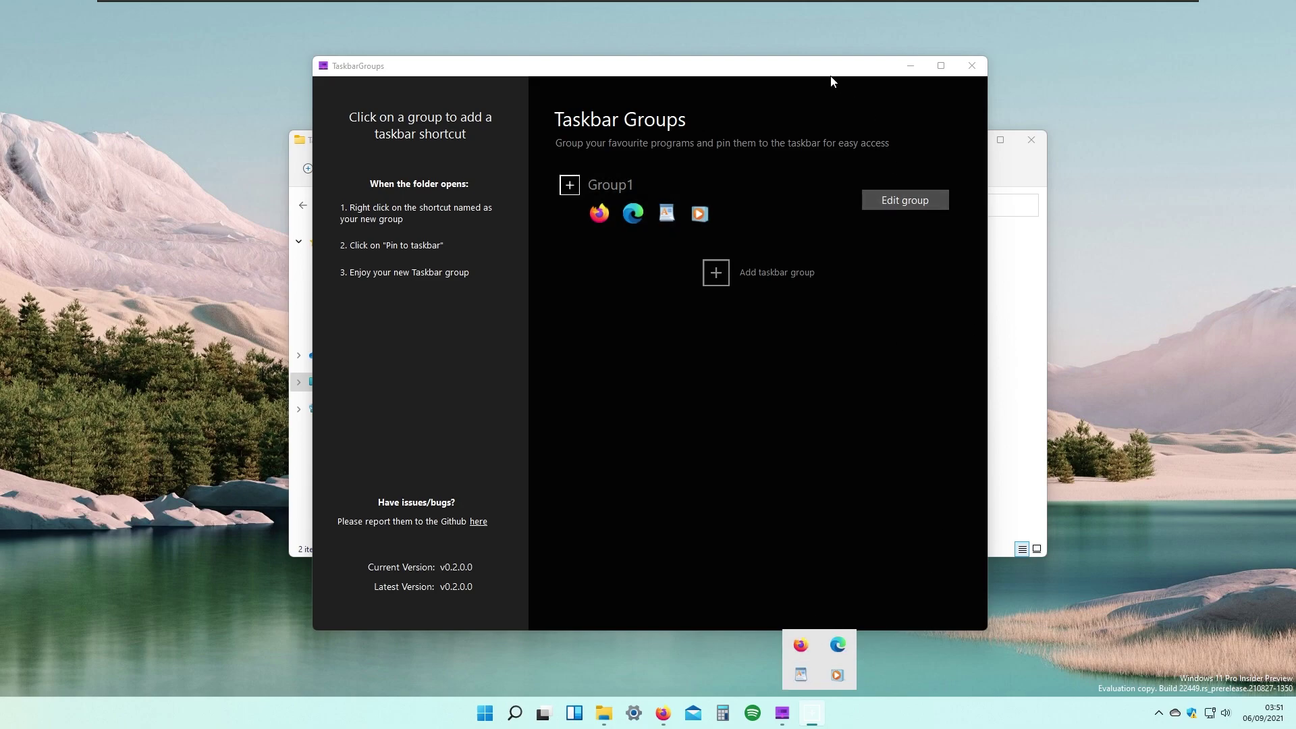
click(879, 172)
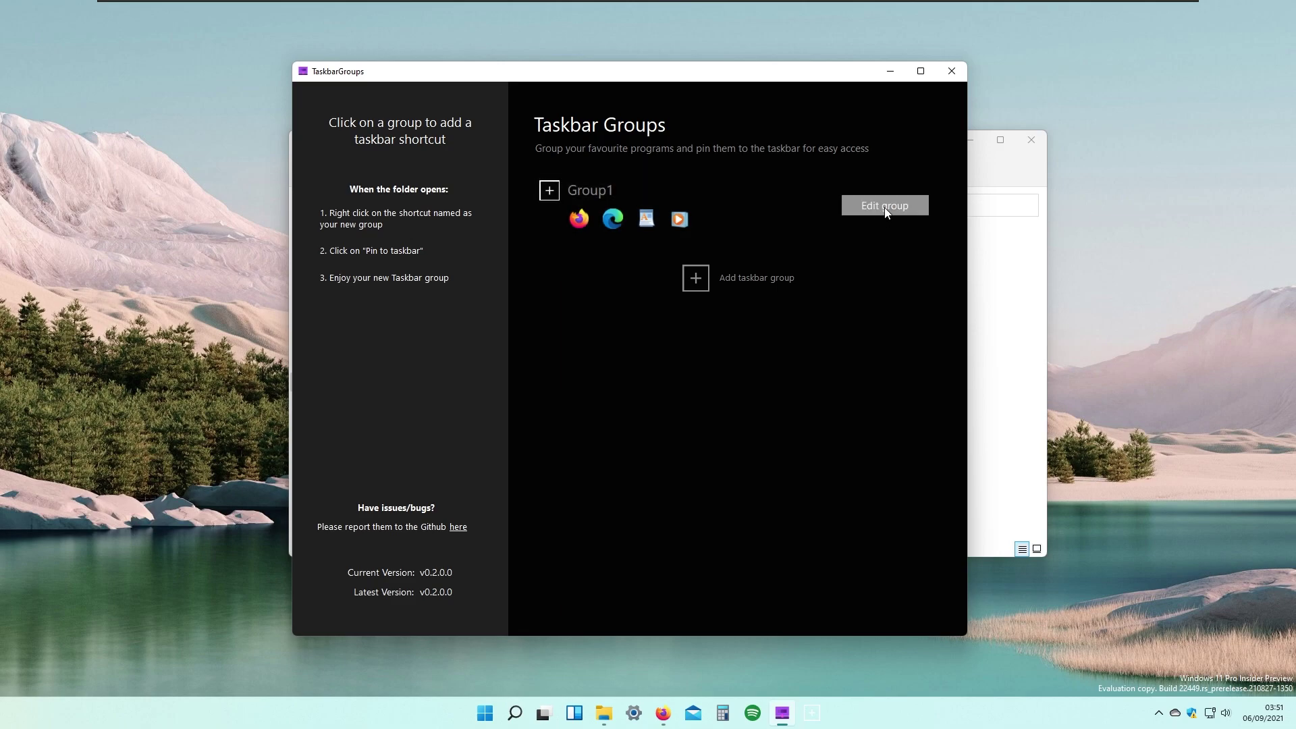
Step: Reopen Group1's settings, cancel the icon file picker, and switch to Iconfinder's free folder icons in Firefox
click(920, 204)
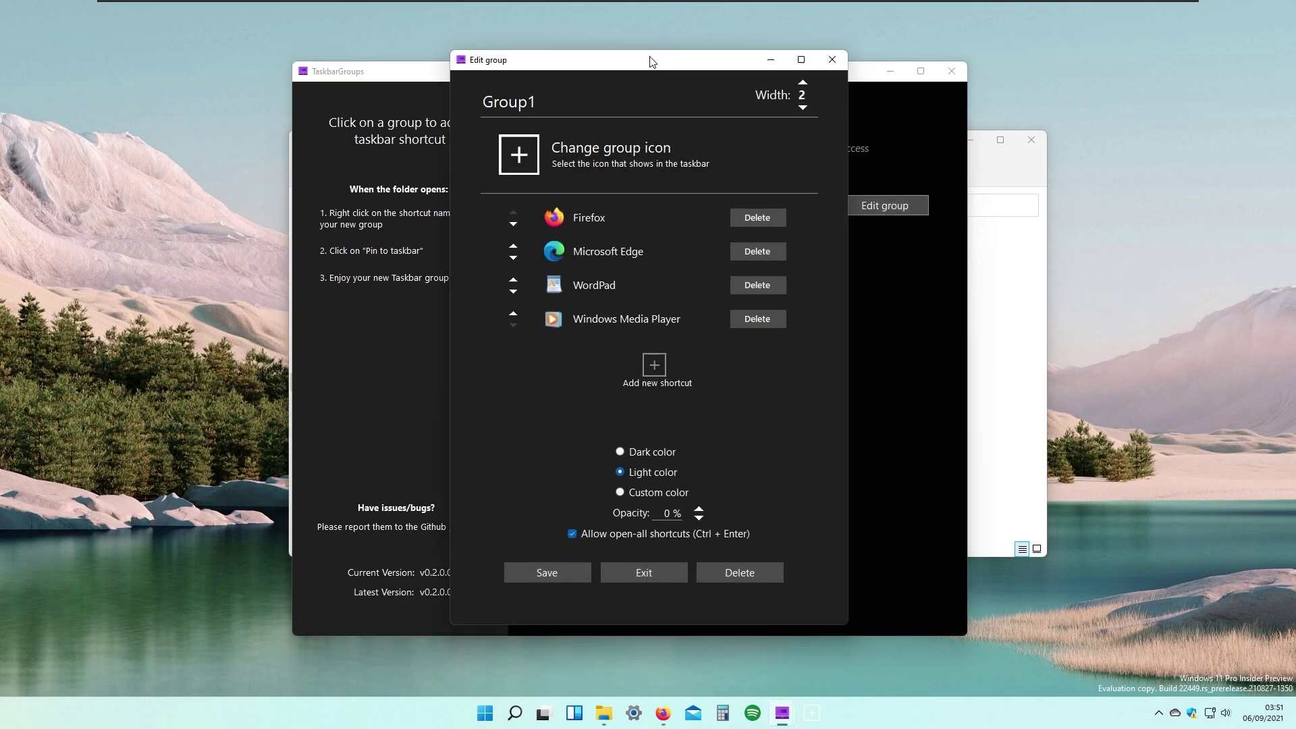
click(627, 154)
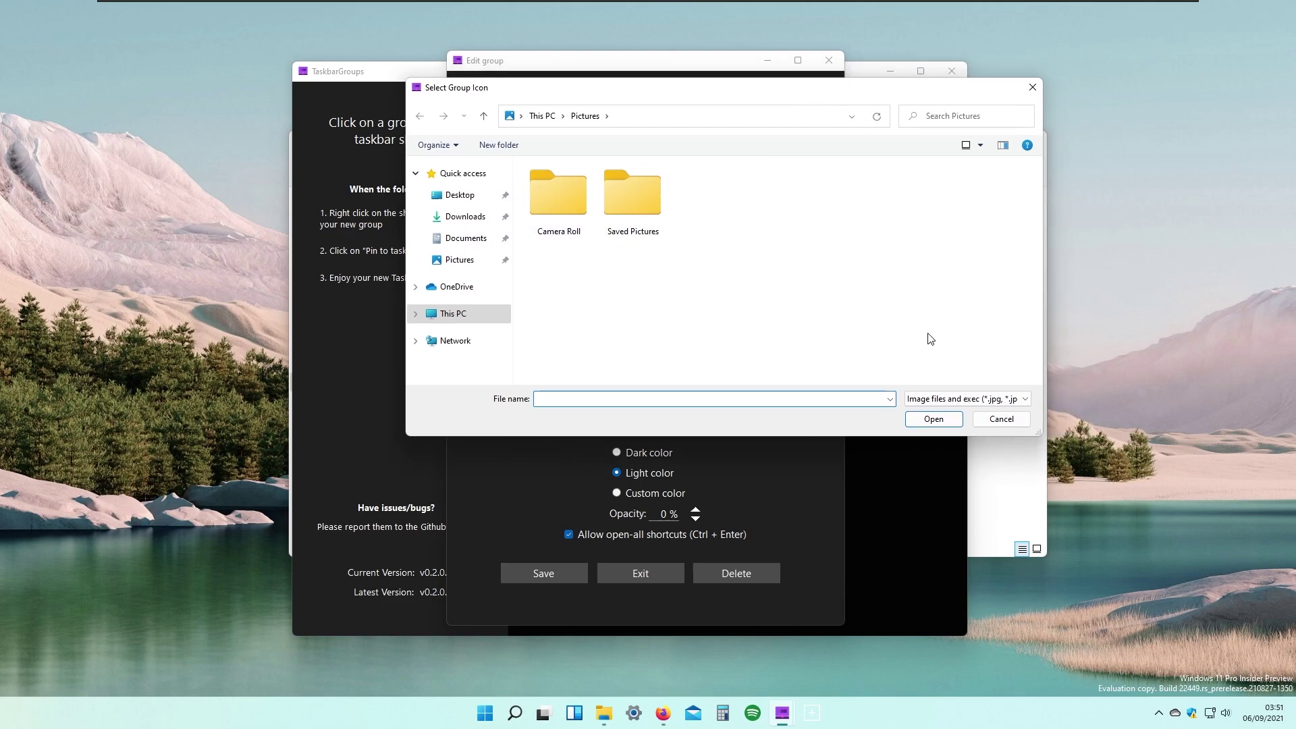
click(1004, 421)
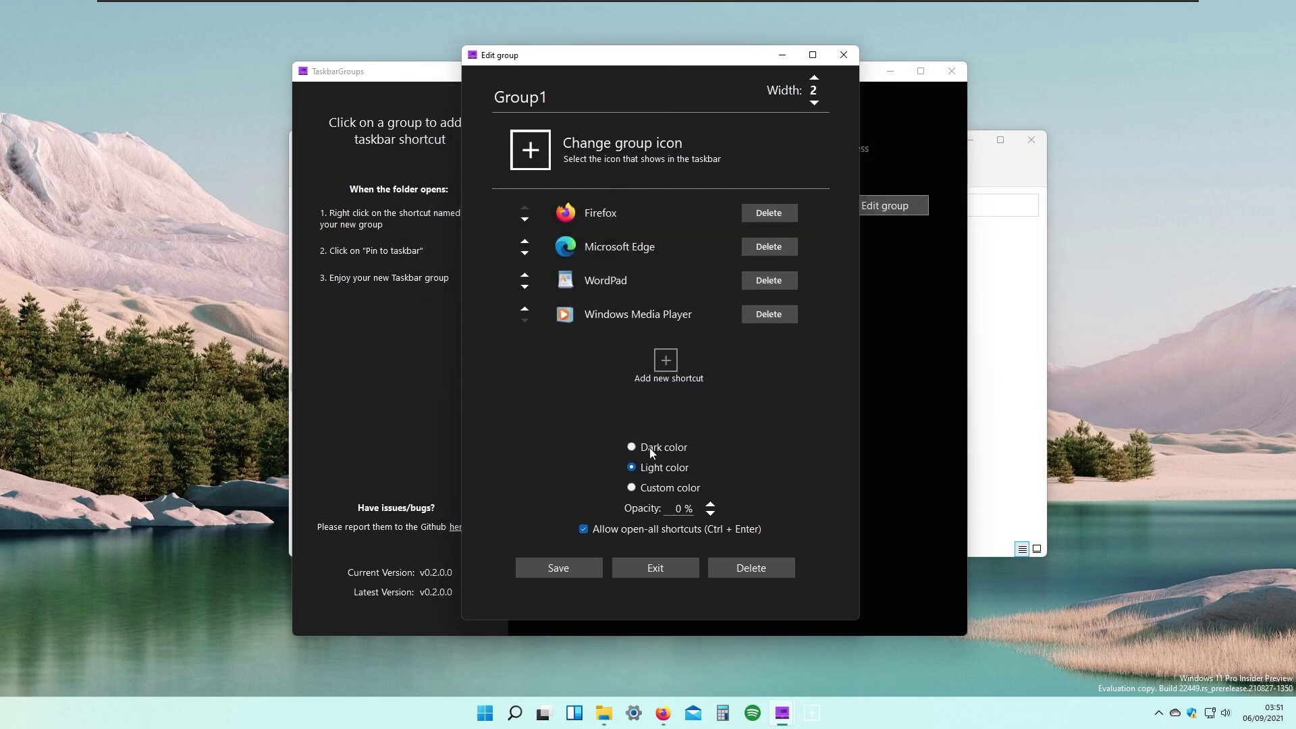
mouse_move(664, 713)
click(697, 643)
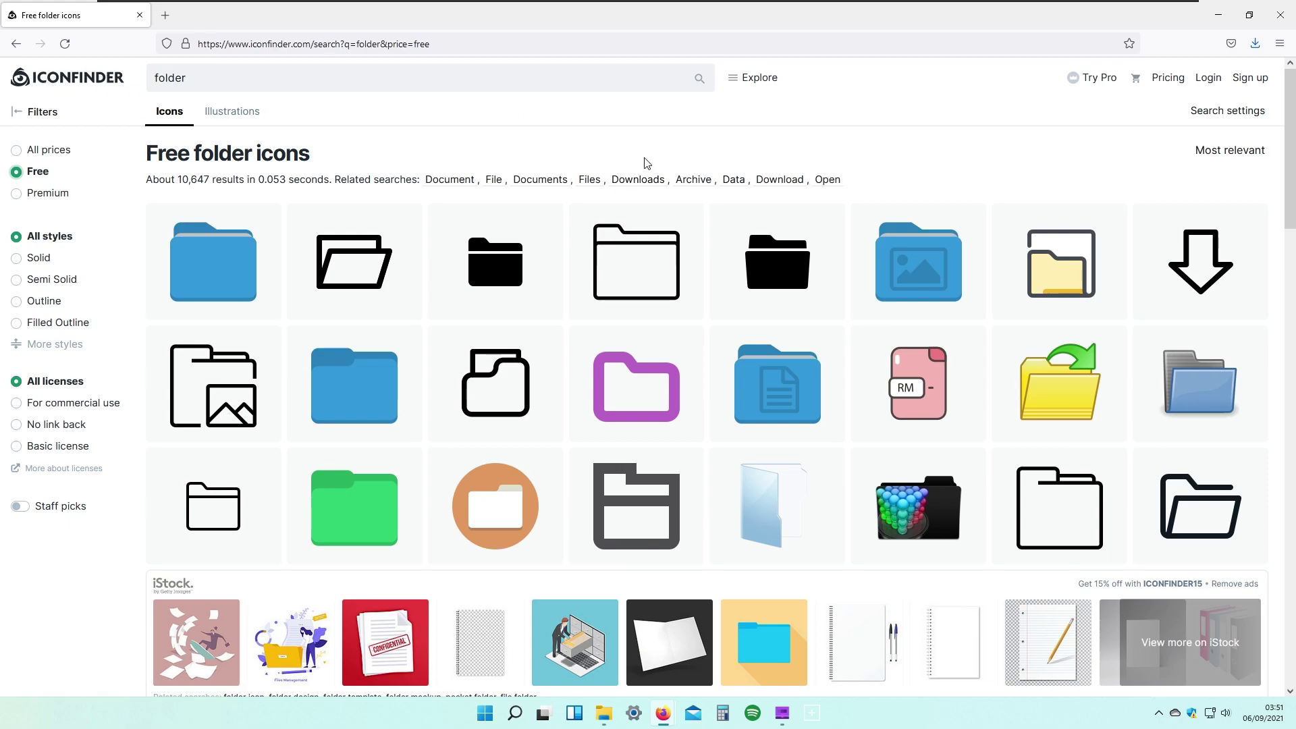
Step: Open the outline folder icon's ICO download details on Iconfinder, then minimize Firefox
click(652, 263)
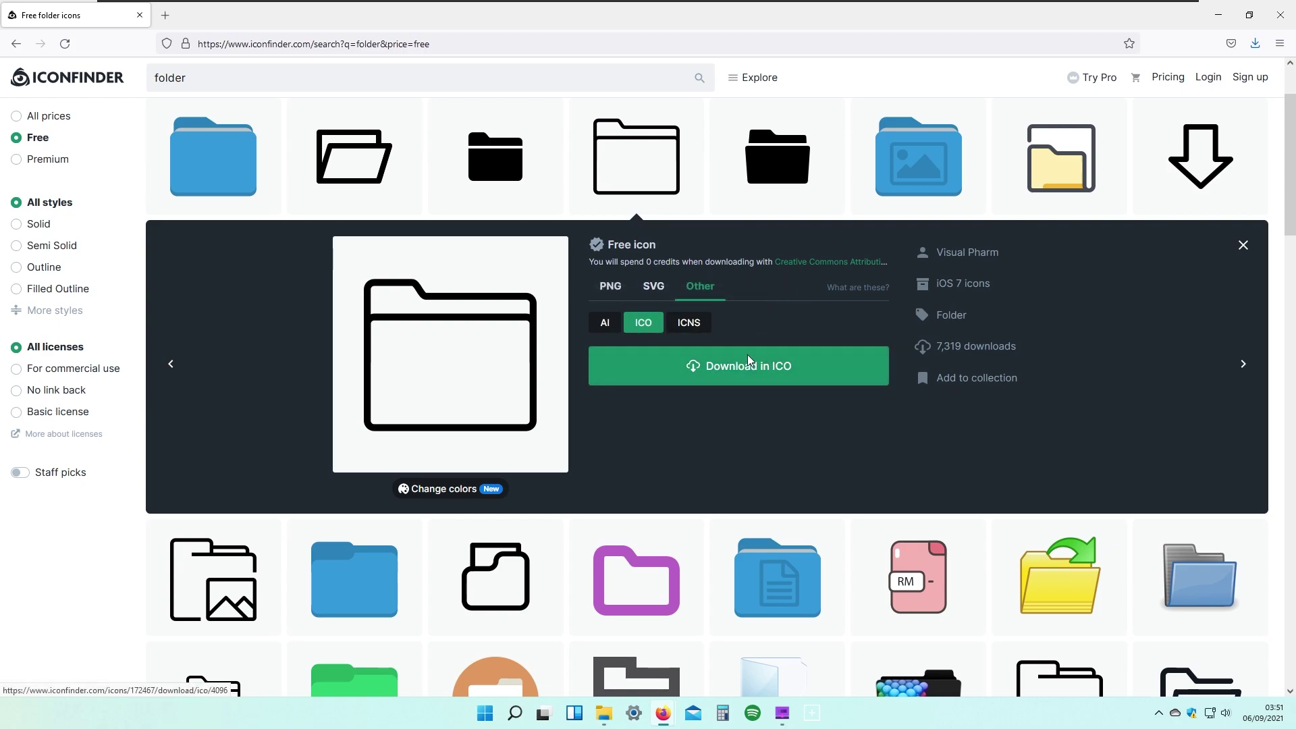
click(1217, 14)
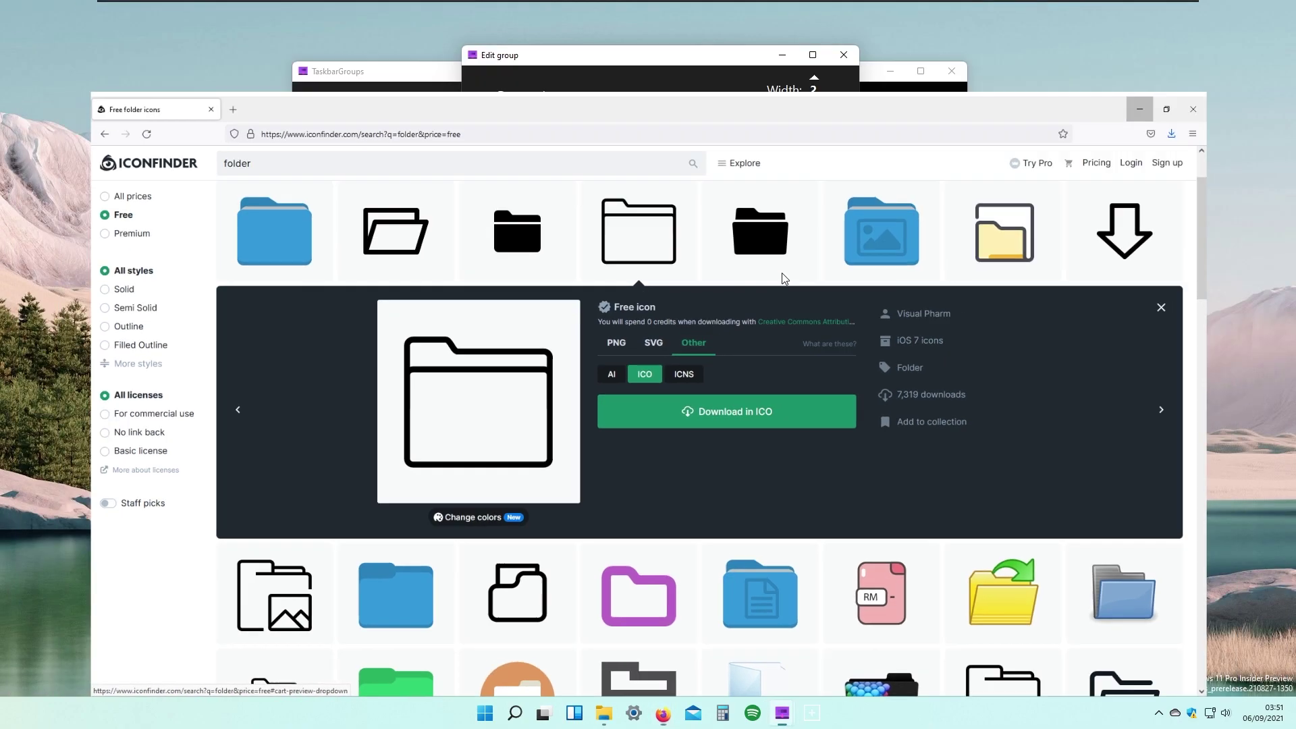
Step: Set Group1's icon to 172467_folder_icon from Downloads, save the group, and close Taskbar Groups
click(599, 152)
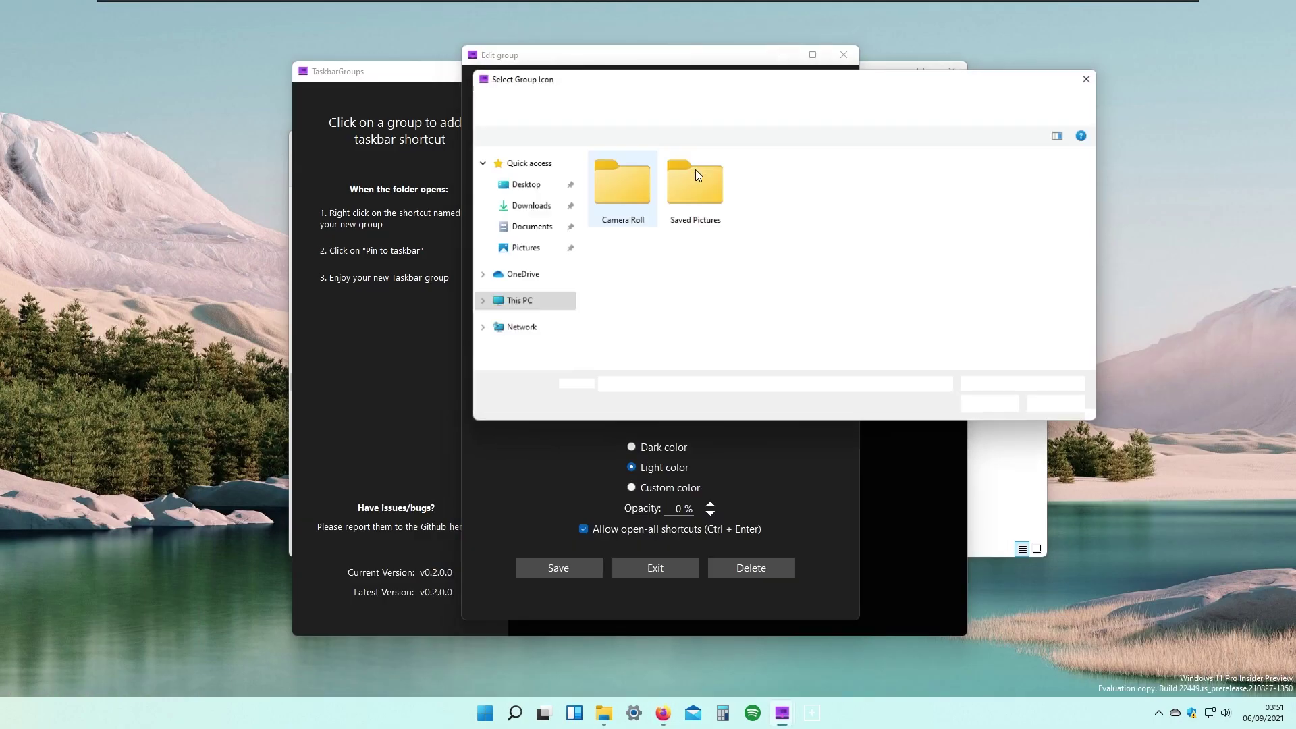
click(546, 210)
click(677, 197)
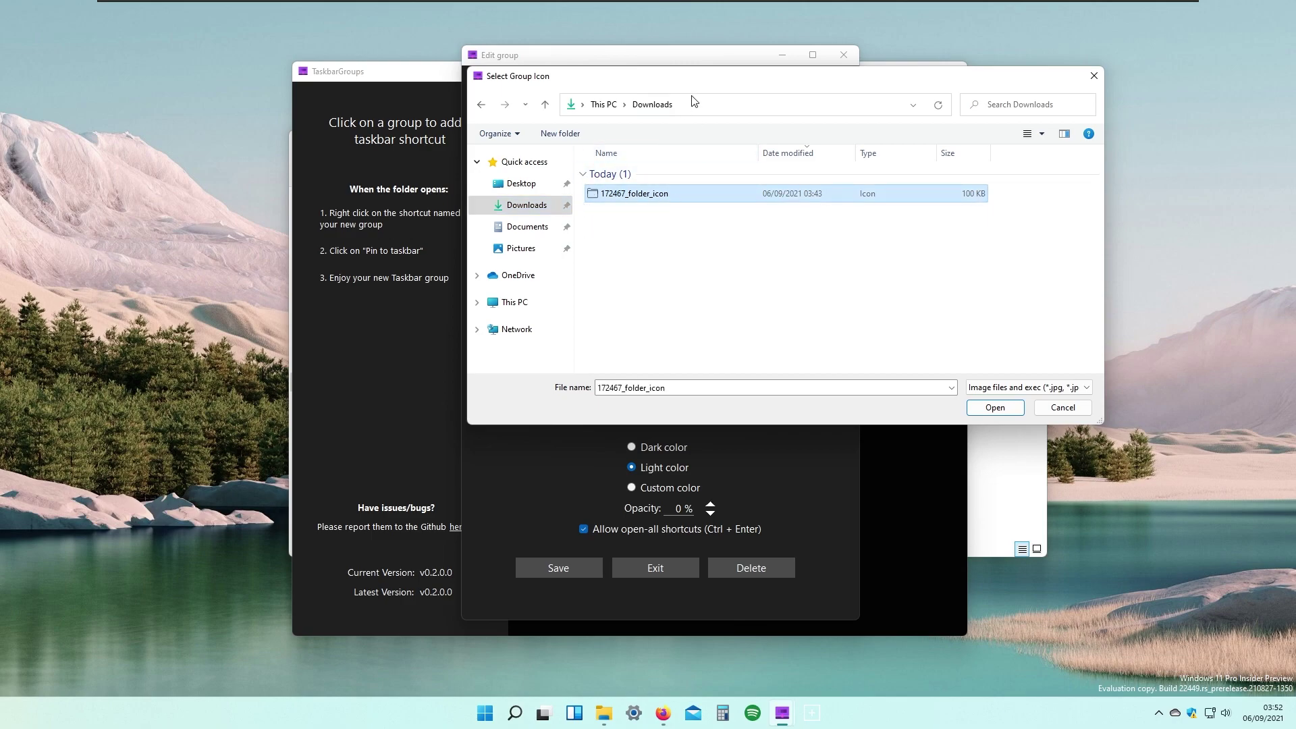
drag(699, 80, 613, 94)
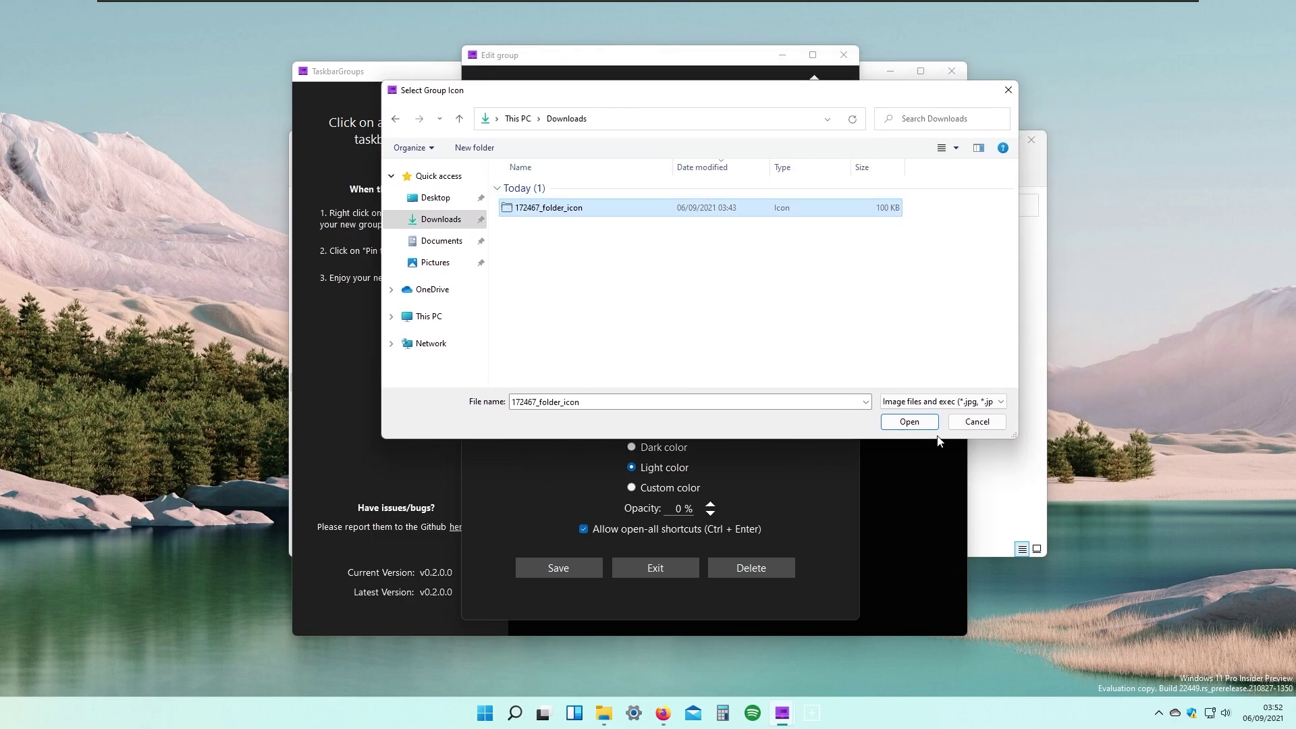
click(917, 424)
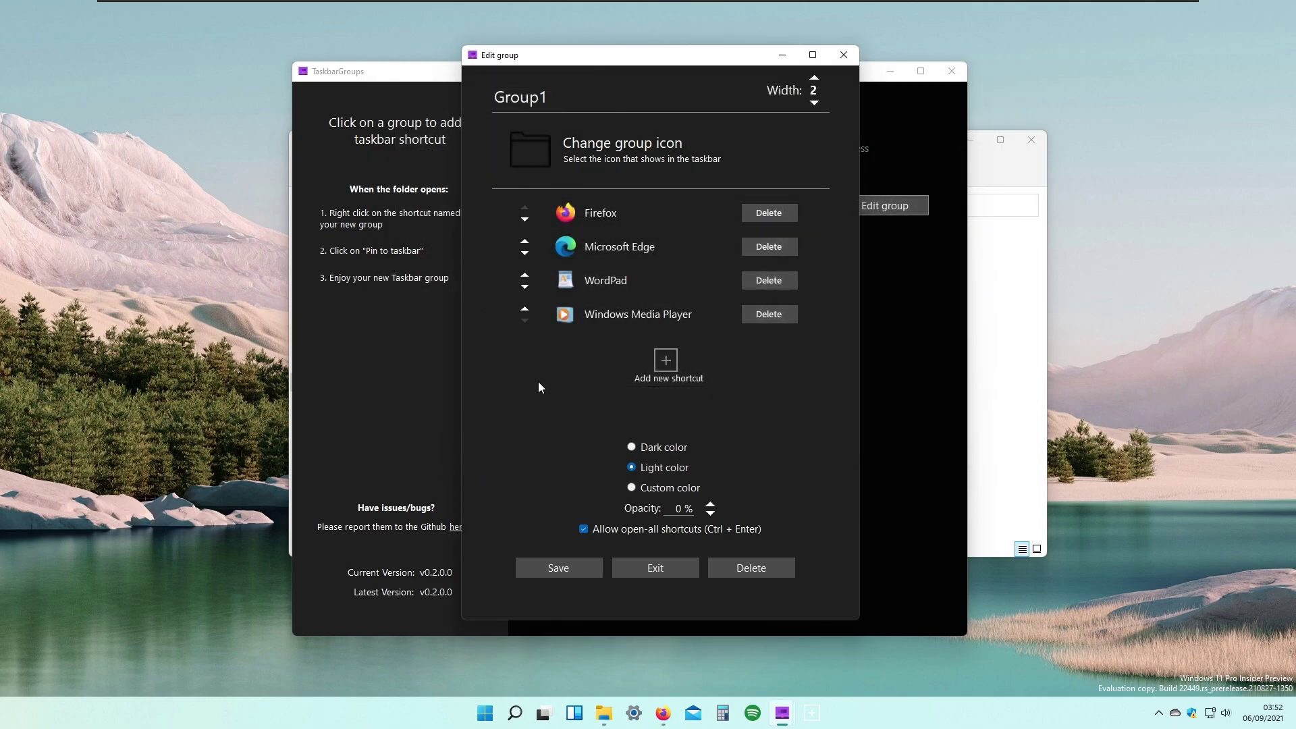
click(581, 572)
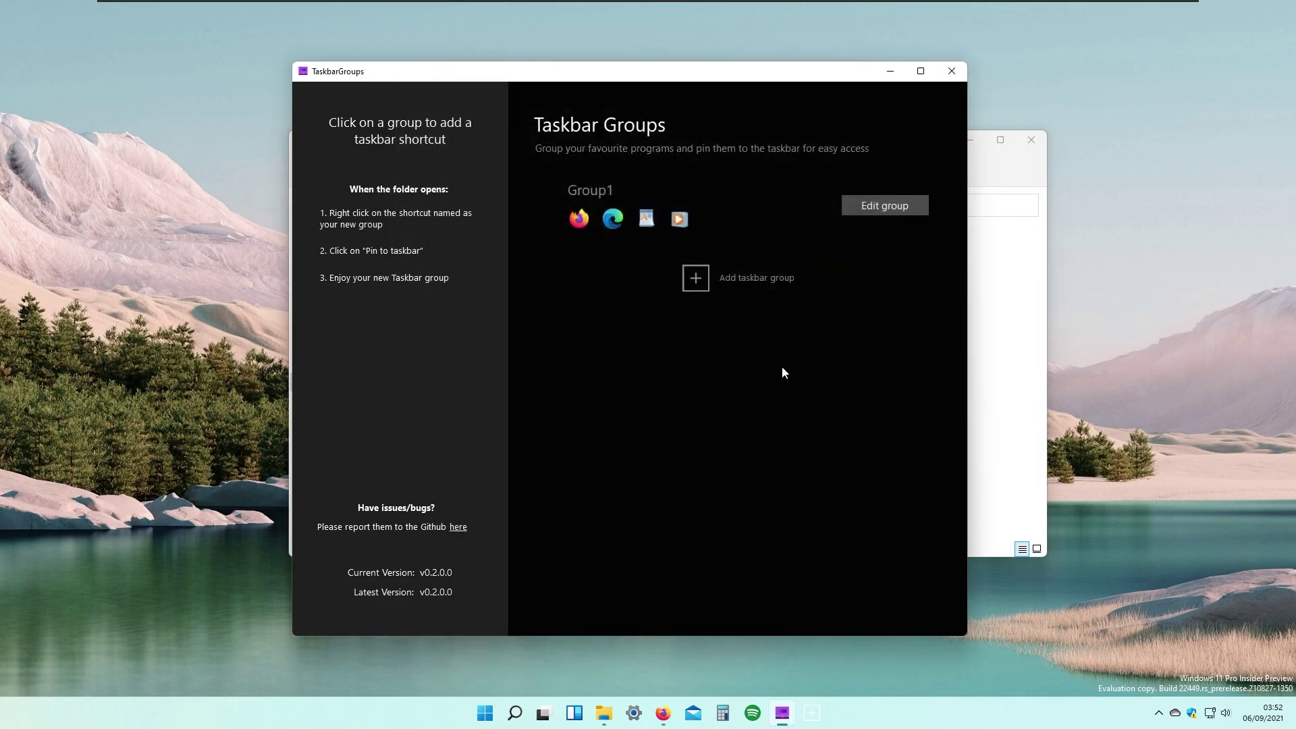
click(953, 70)
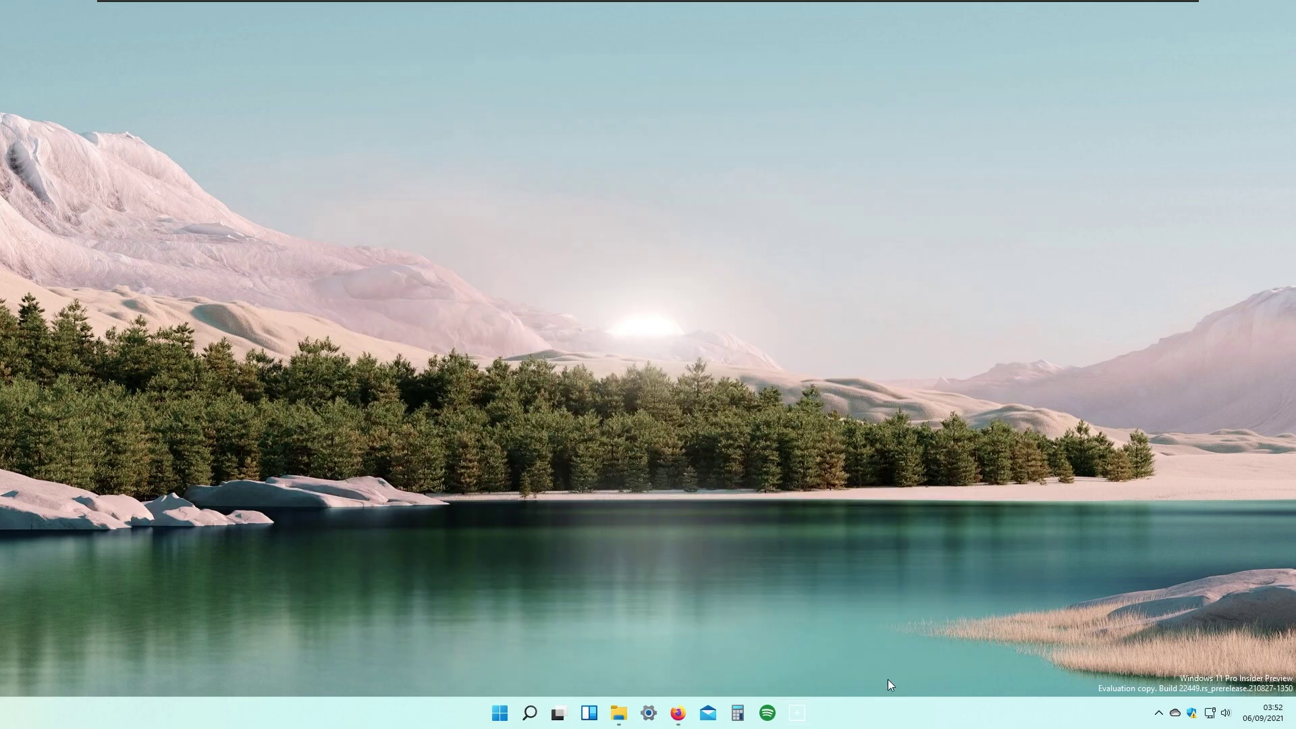
Step: Bring up Group1's taskbar options, dismiss them, and close the Taskbar Groups window
click(802, 717)
right_click(802, 717)
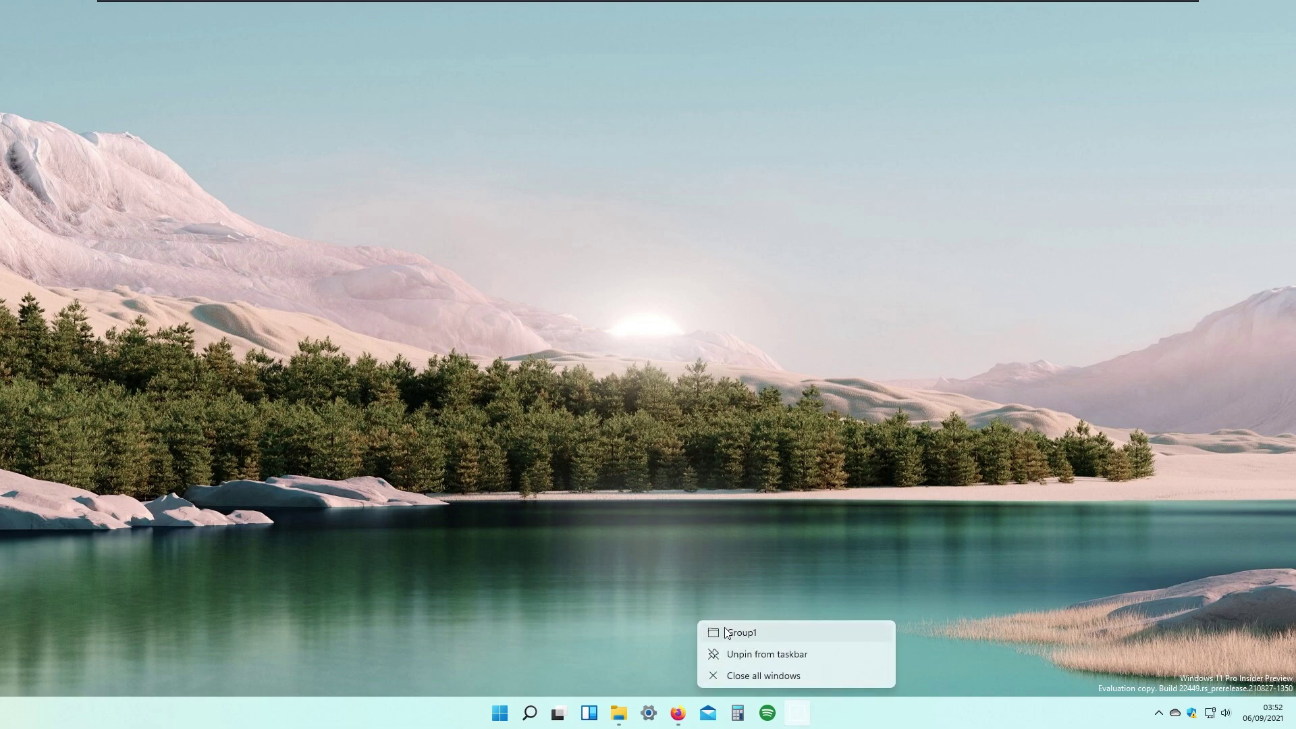
click(768, 586)
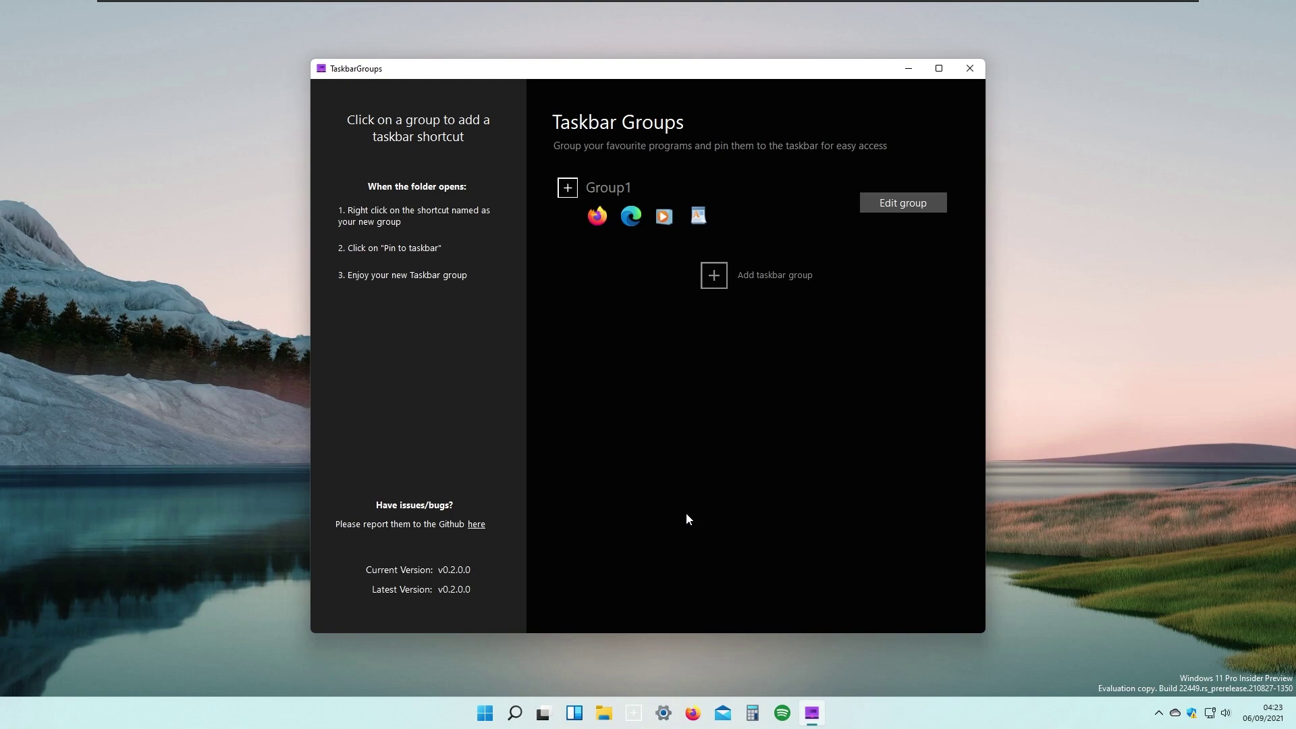
click(979, 70)
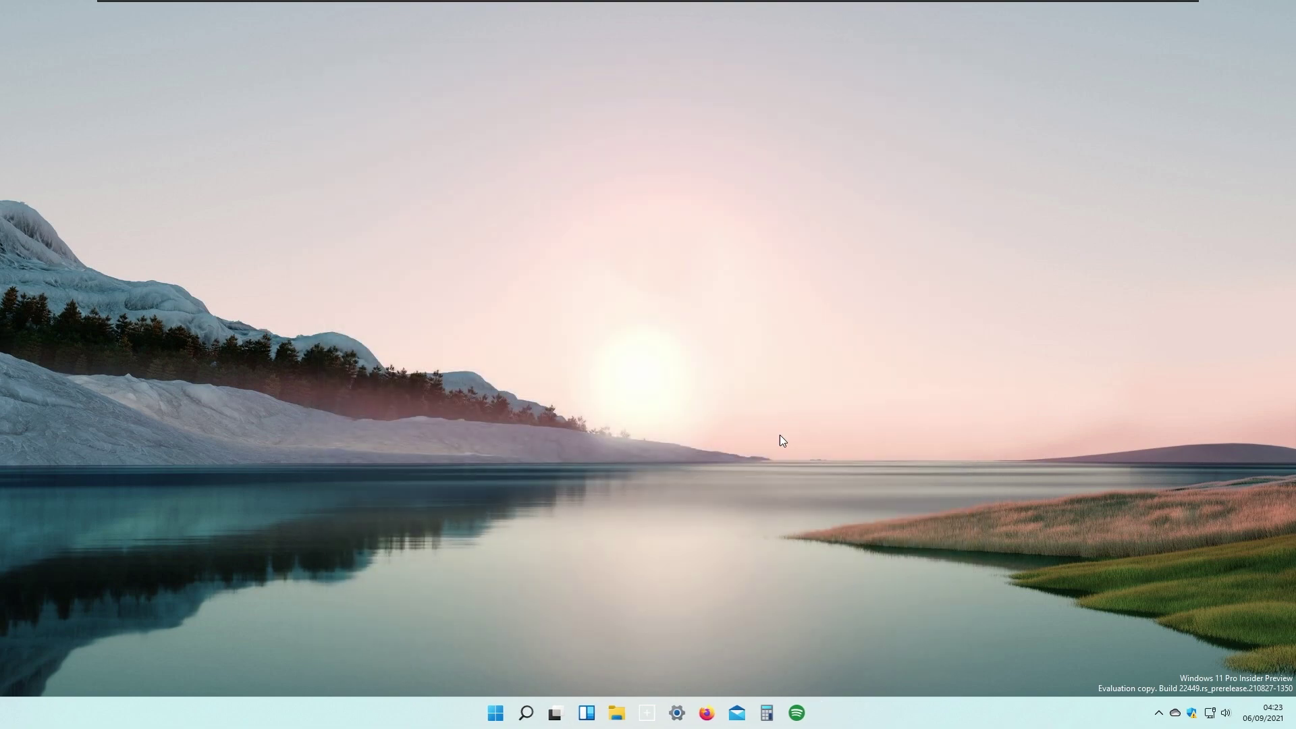
Step: Unpin Group1 from the taskbar and open File Explorer with Win+E
right_click(657, 698)
click(650, 673)
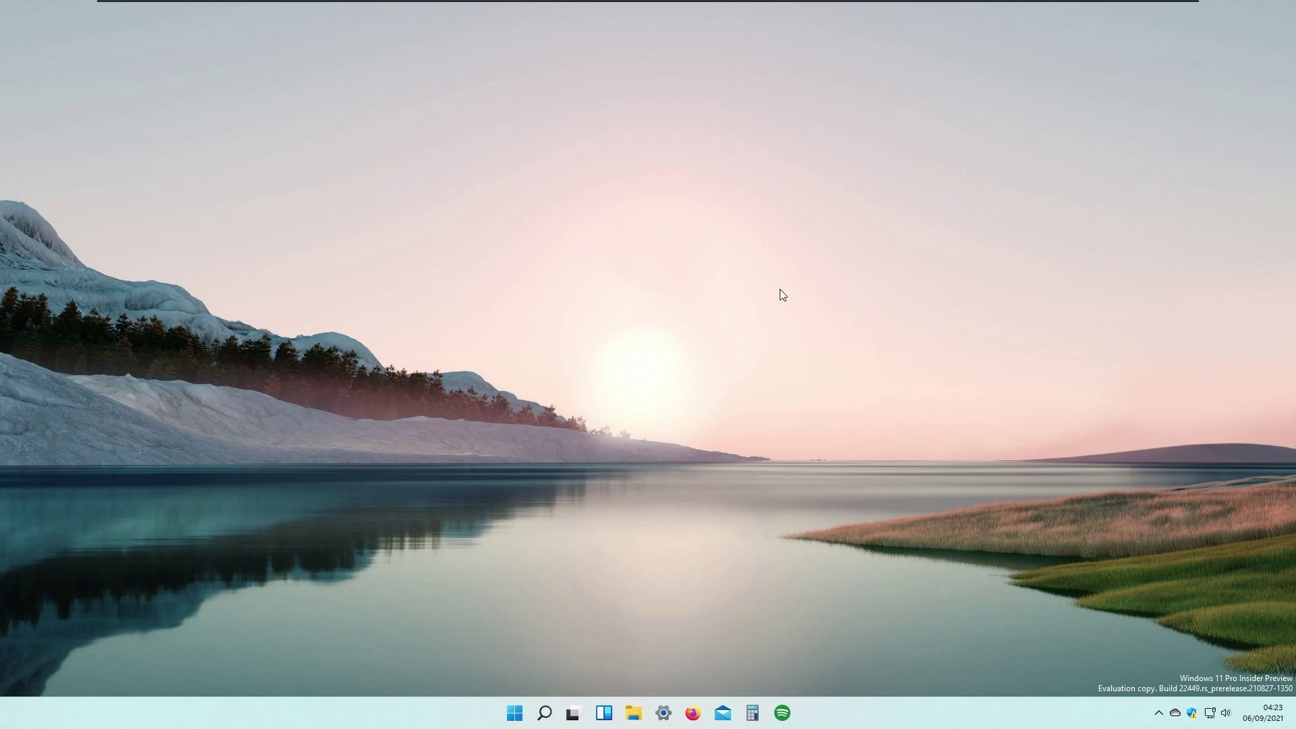
key(super+e)
Step: Delete the Tweaks folder from Local Disk (C:) using the full context menu
double_click(514, 365)
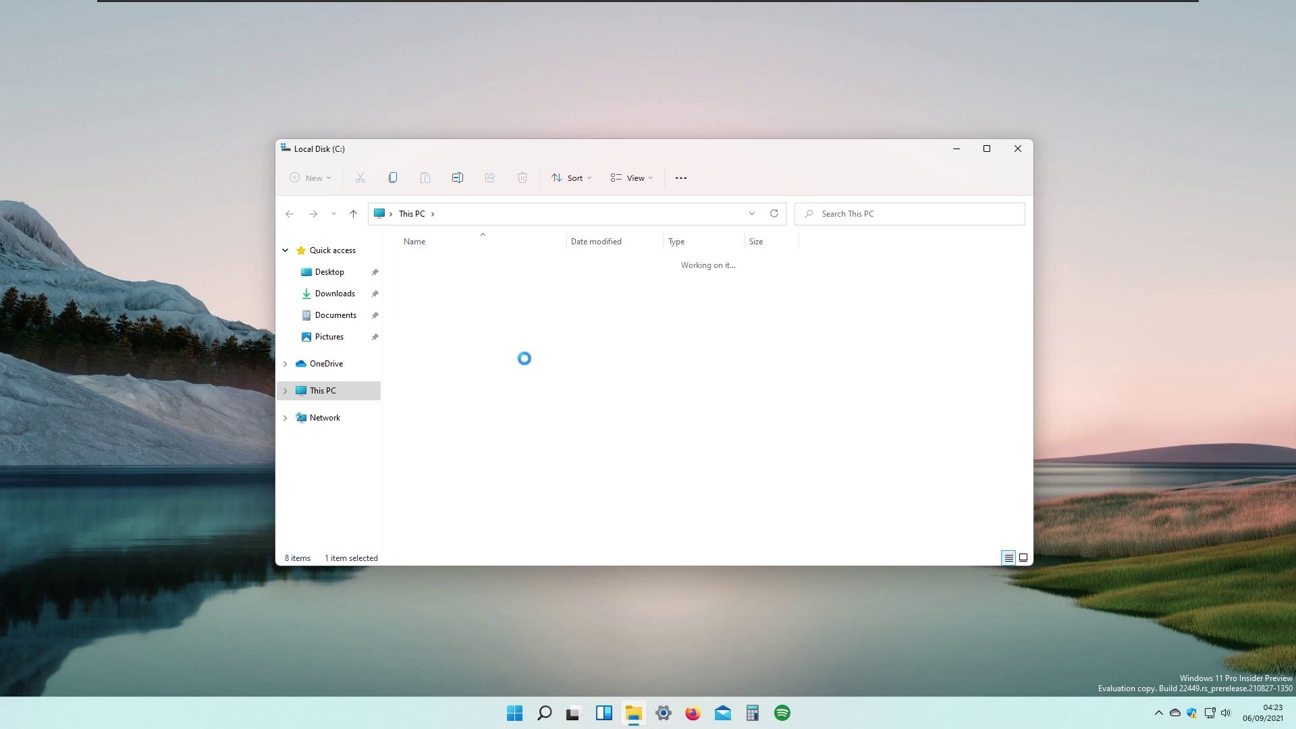
click(475, 331)
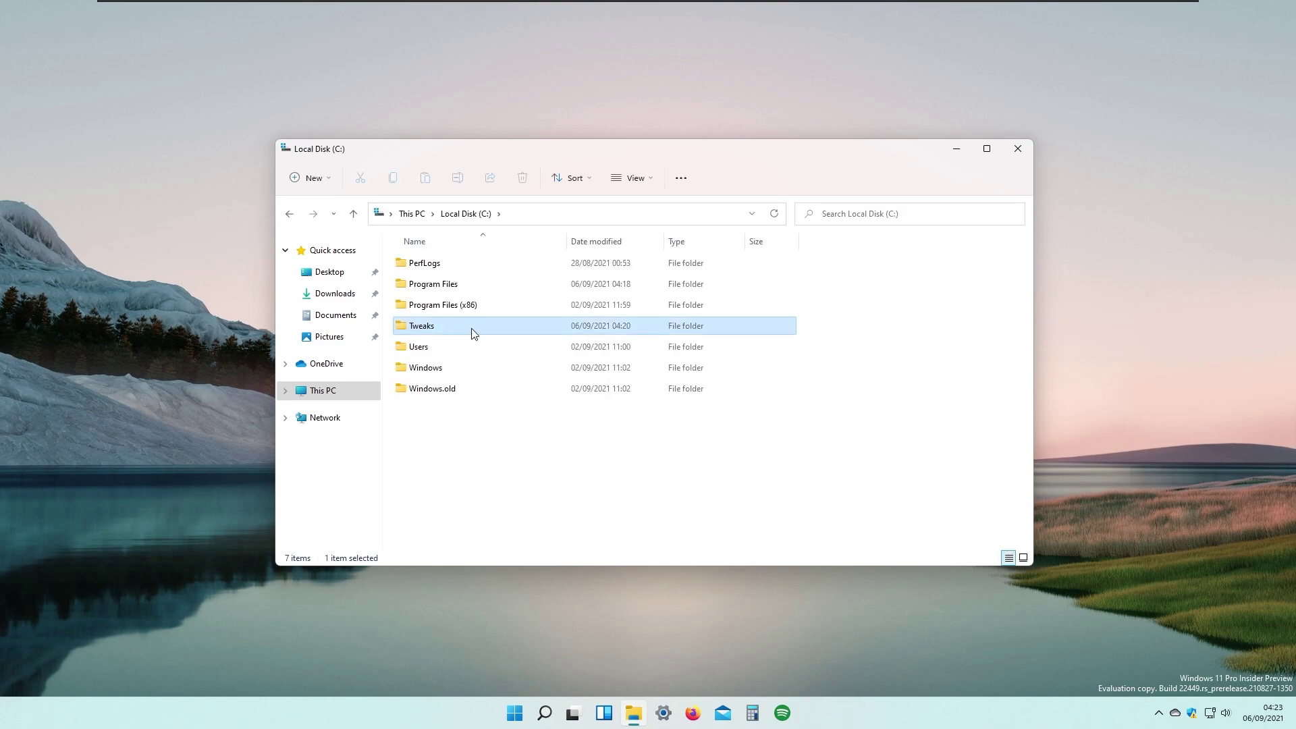
right_click(475, 333)
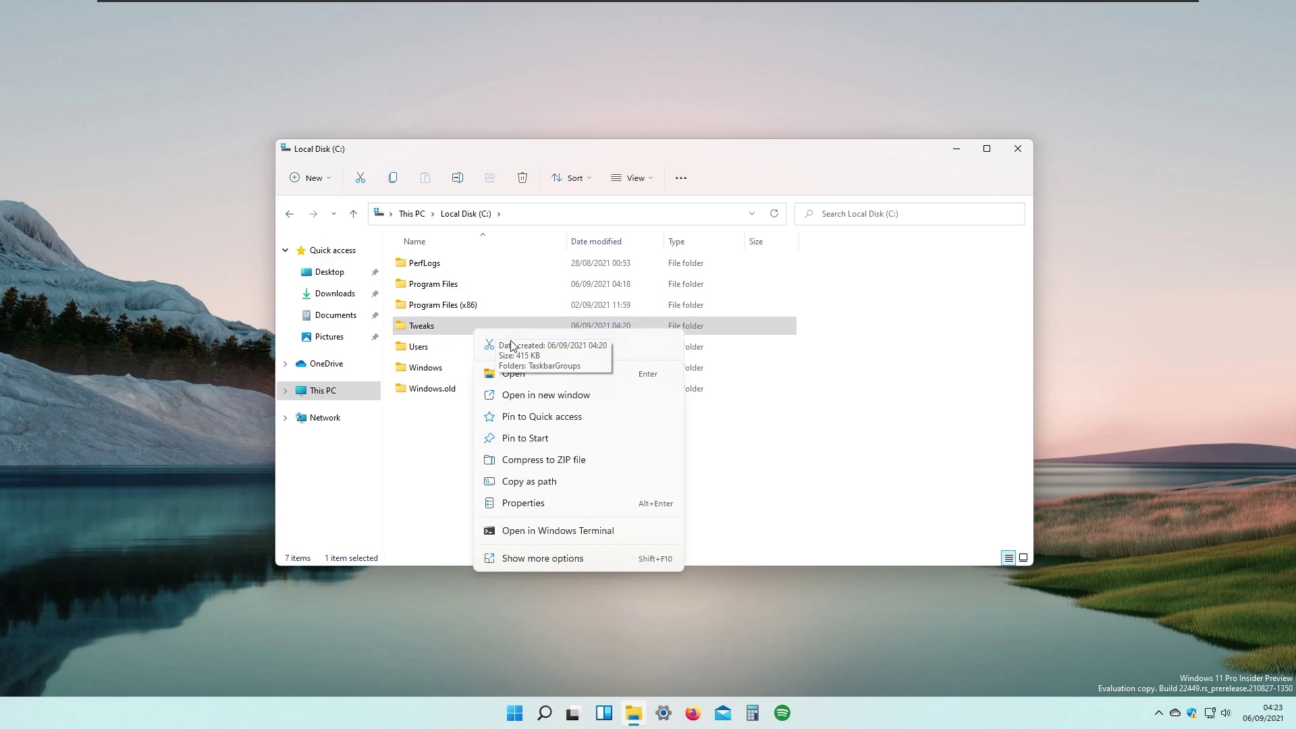
click(560, 559)
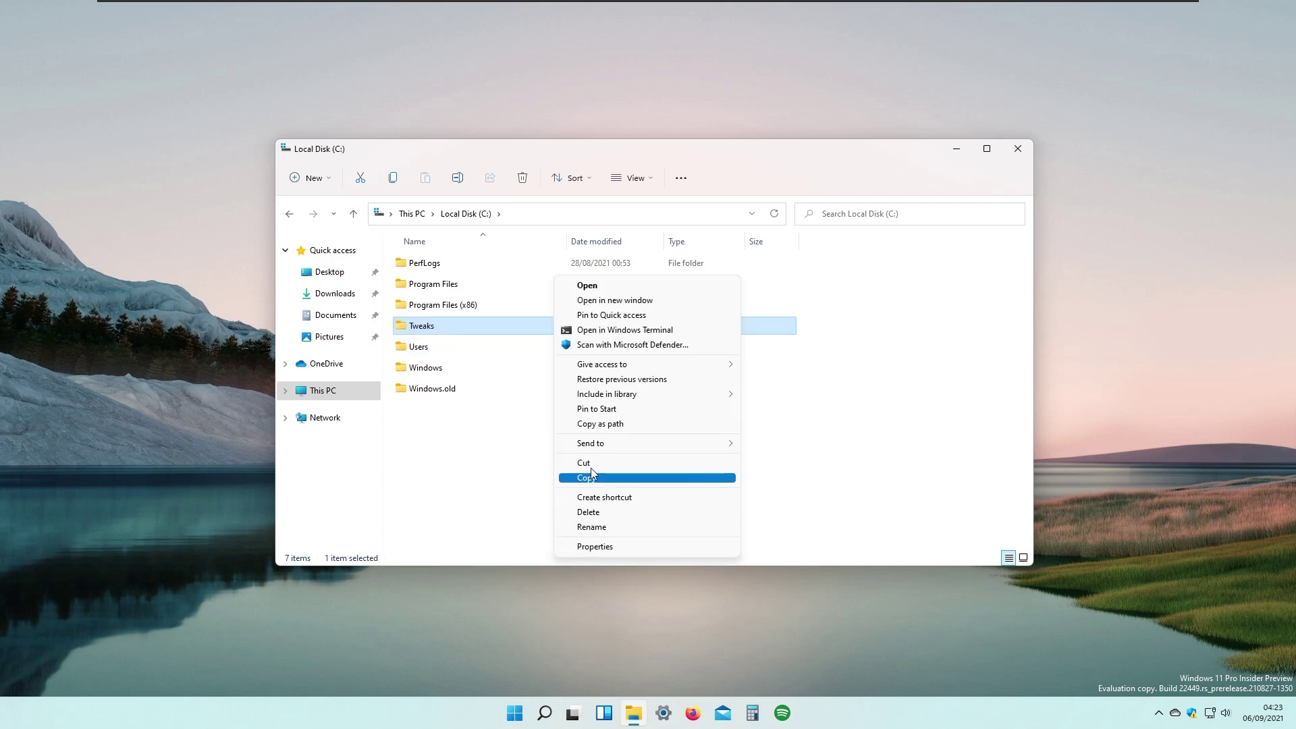
click(634, 512)
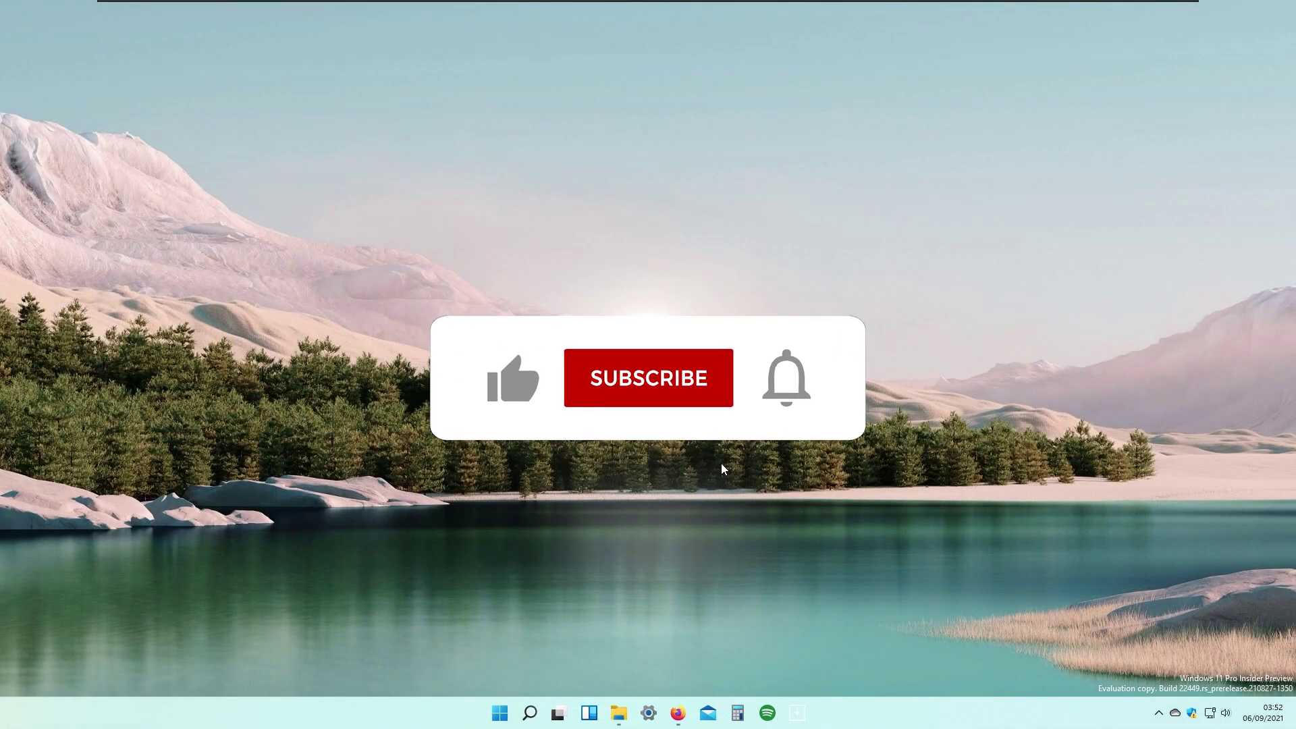